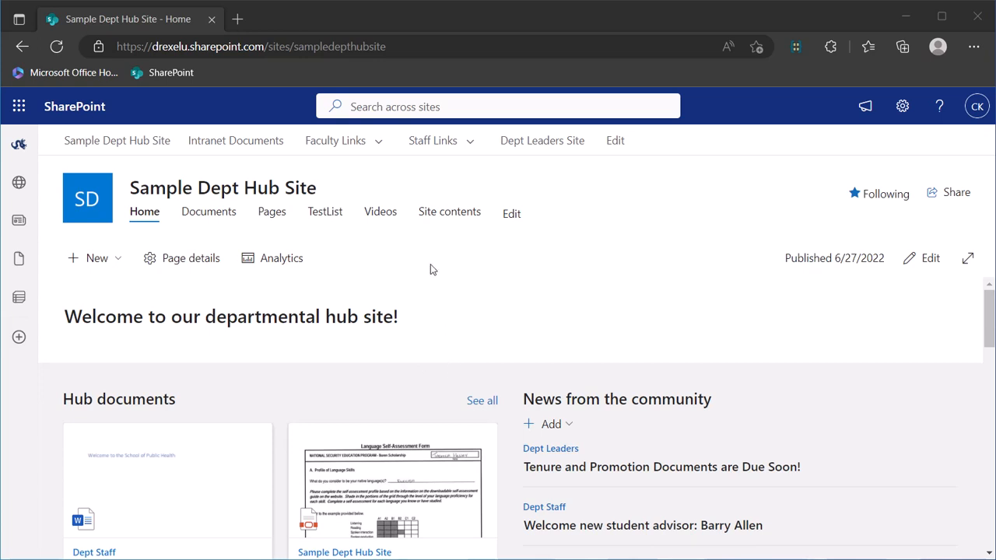
# Step: Open the site's Videos library, look through its files, and display them as tiles
pyautogui.click(378, 217)
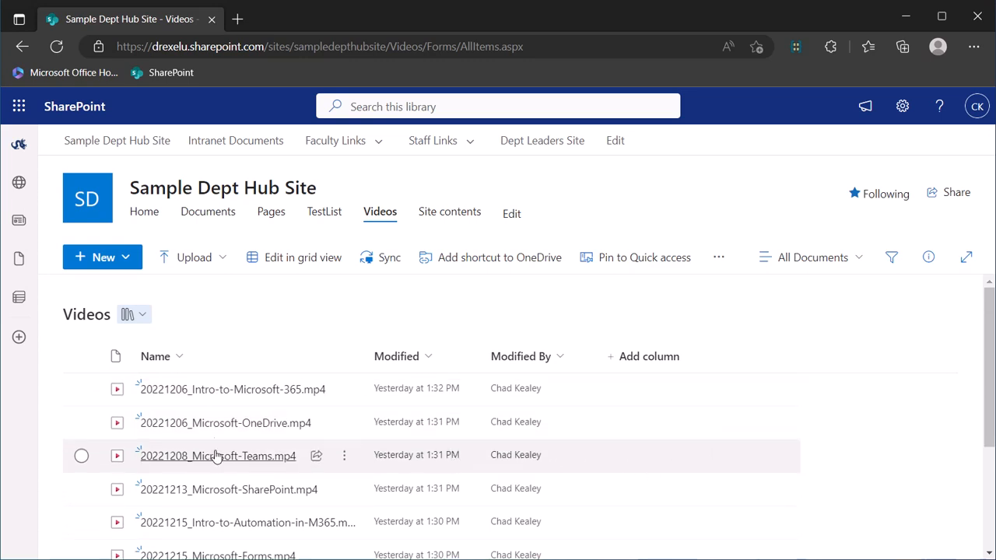
pyautogui.scroll(-3, 220, 464)
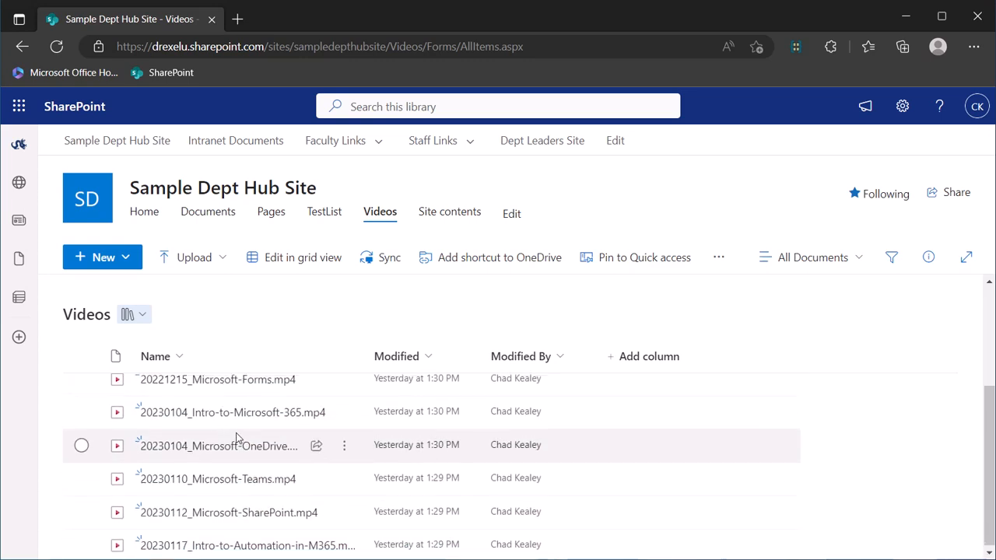
pyautogui.scroll(3, 237, 438)
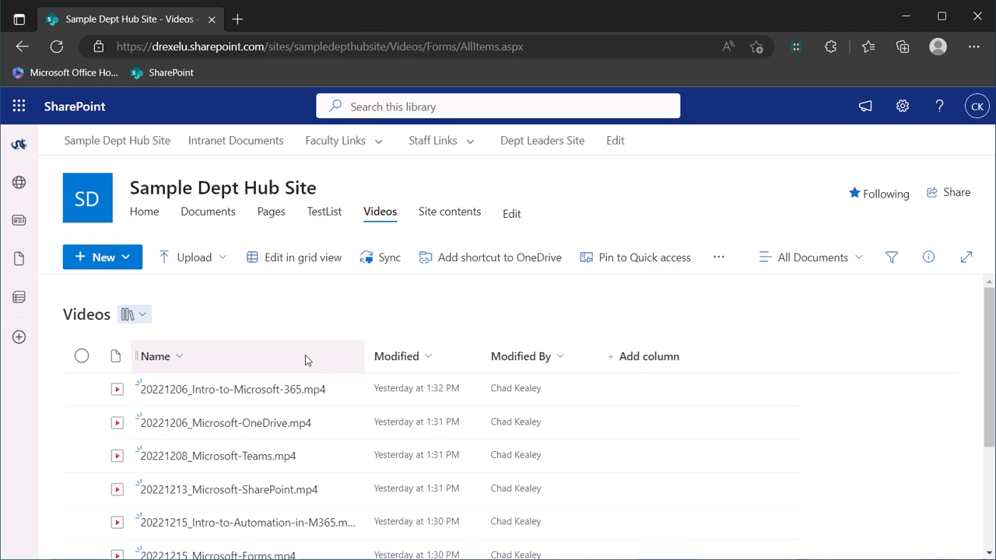
pyautogui.click(813, 257)
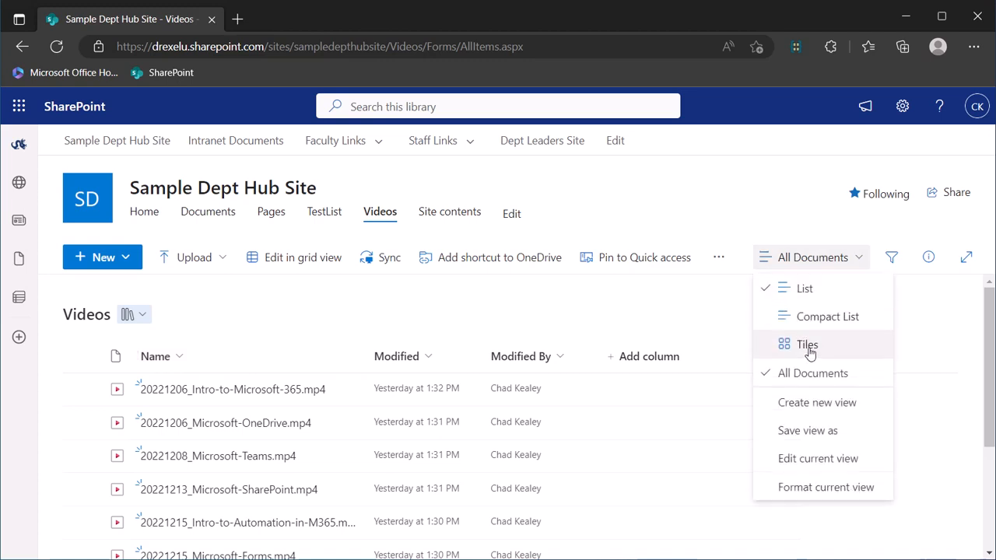
pyautogui.click(809, 348)
pyautogui.moveTo(469, 430)
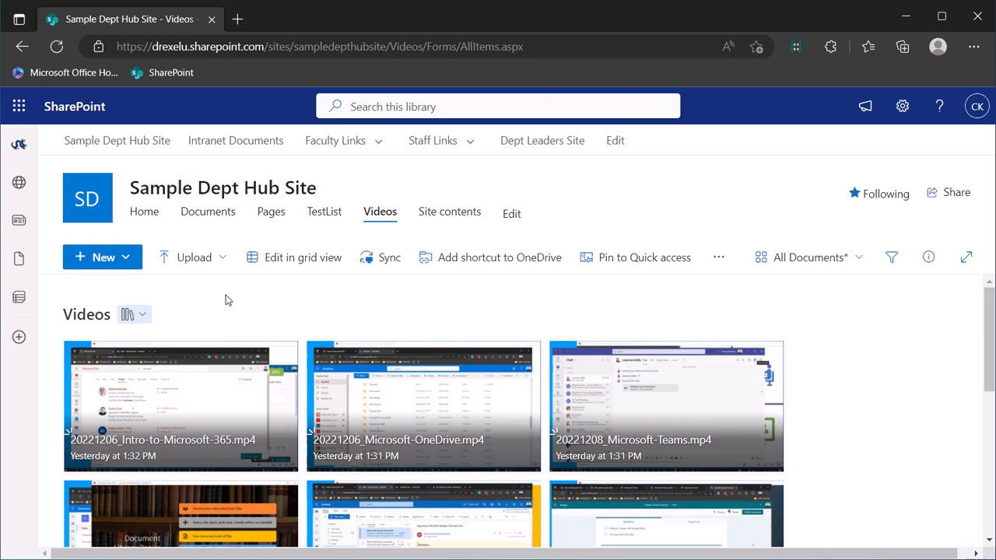
# Step: From the site's home page, start a new list based on the Microsoft Playlist template
pyautogui.click(137, 221)
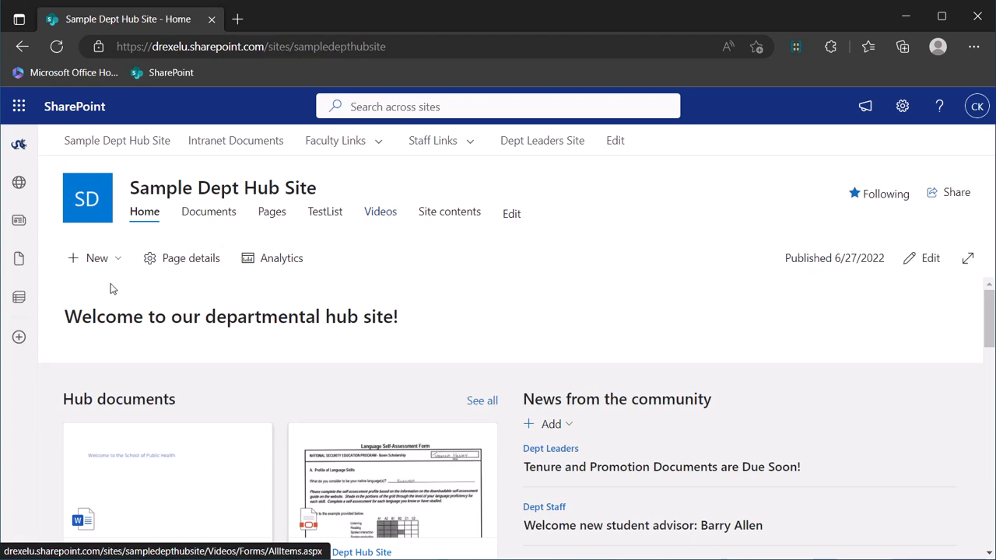
pyautogui.click(94, 260)
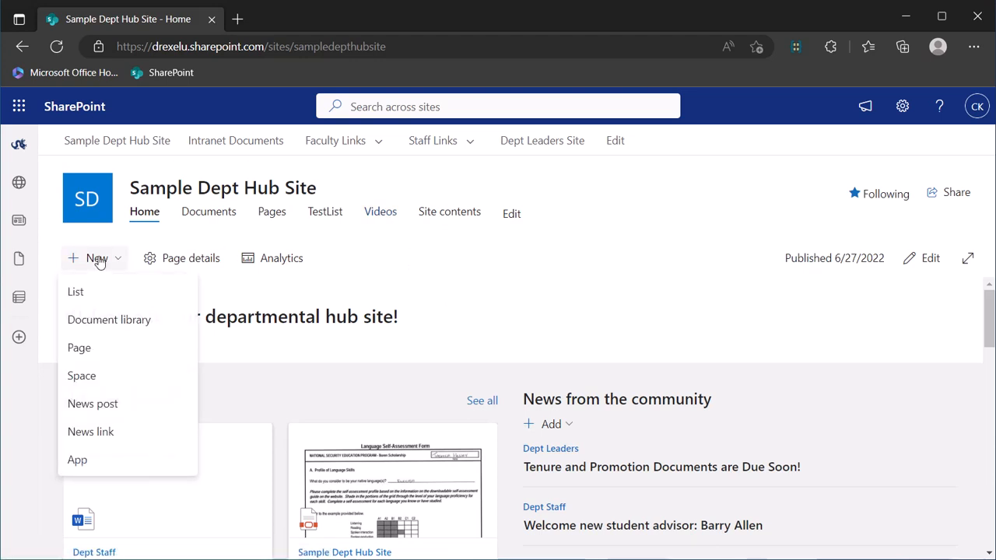
pyautogui.click(76, 304)
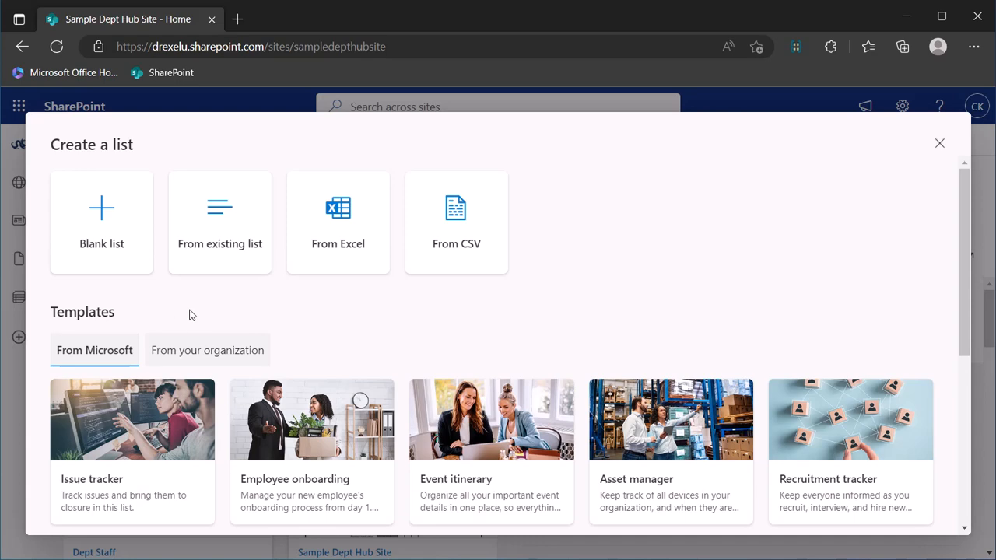
pyautogui.scroll(-3, 383, 356)
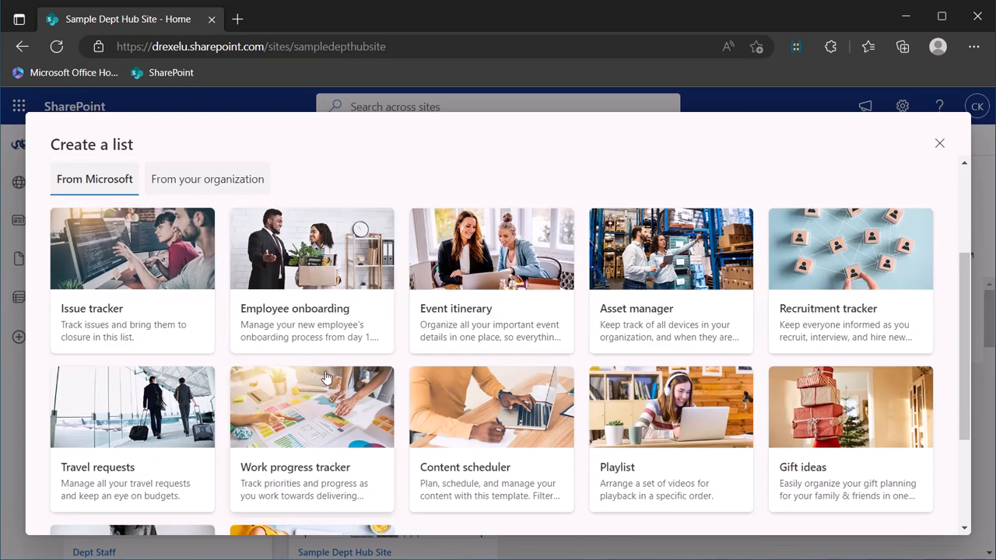
pyautogui.click(669, 363)
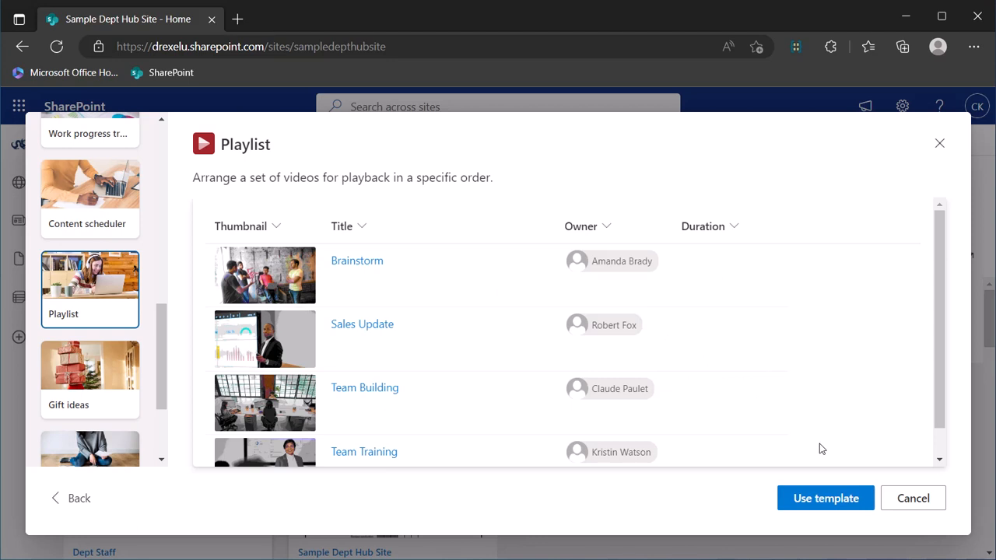
pyautogui.click(819, 498)
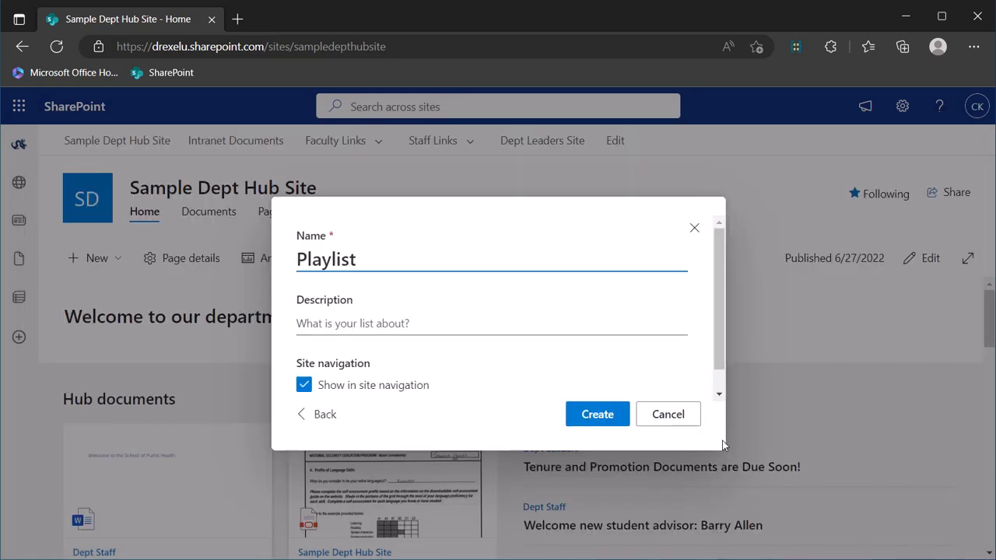
# Step: Name the list December M365 Workshops and create it with site navigation display kept on
pyautogui.moveTo(354, 259); pyautogui.dragTo(230, 247)
pyautogui.write('December M365 S')
pyautogui.press('BackSpace')
pyautogui.write('Wor')
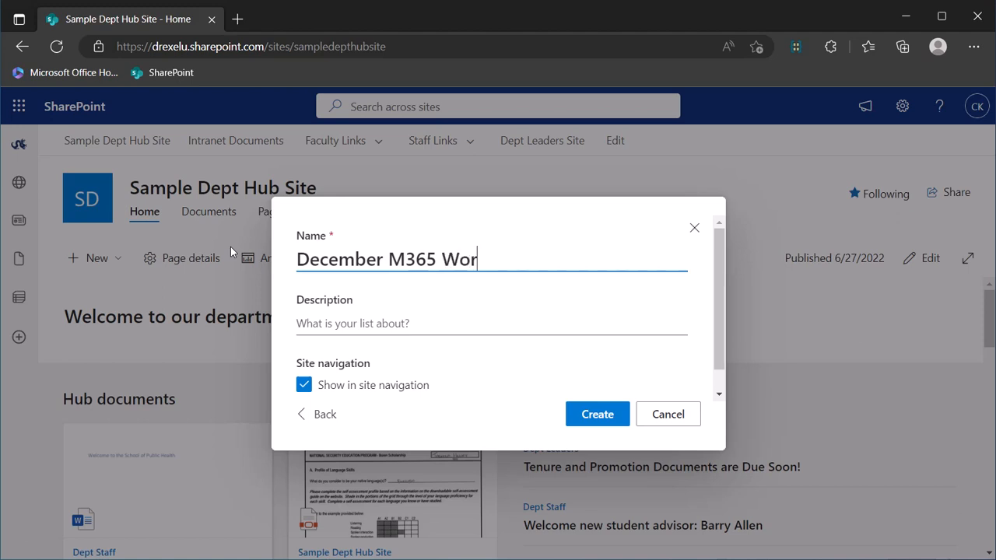
pyautogui.write('kshops')
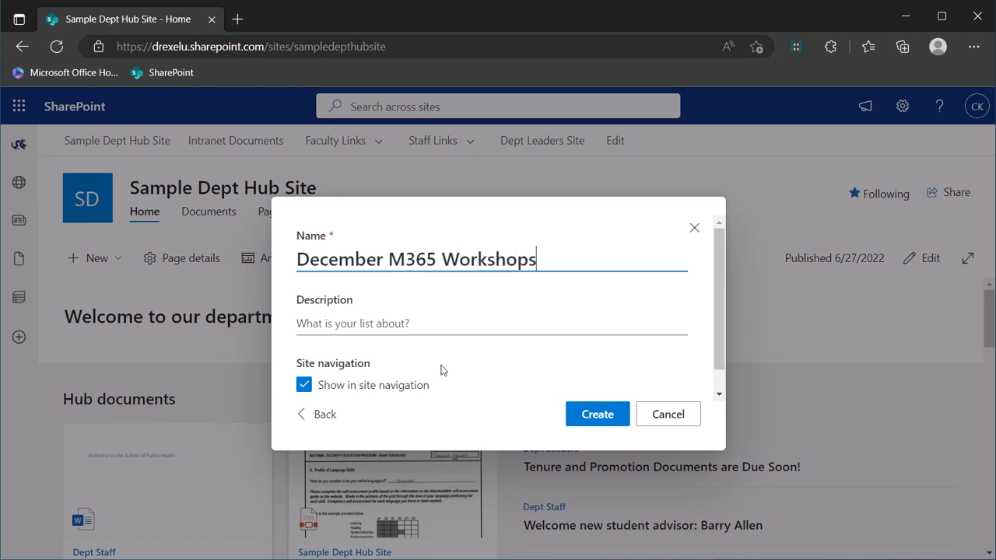
pyautogui.click(594, 414)
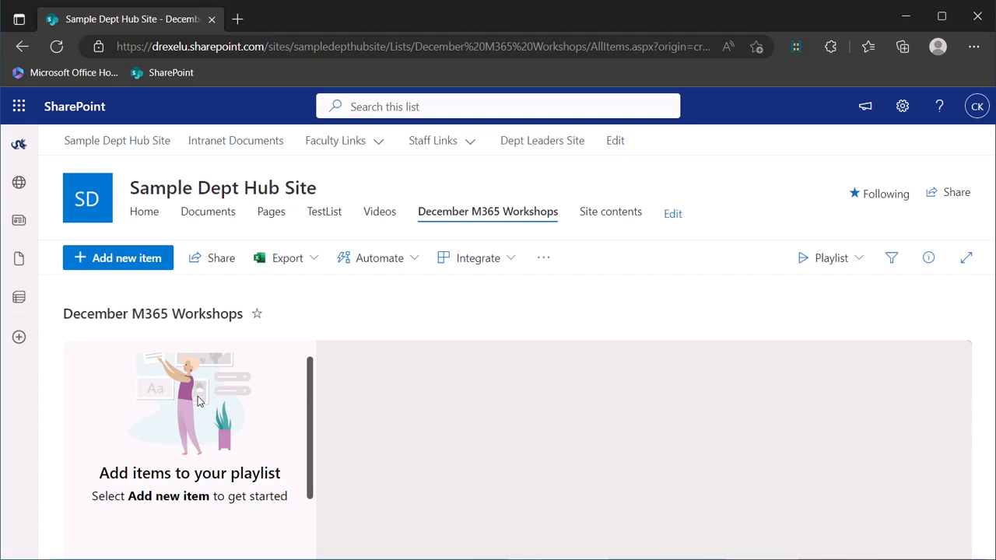
# Step: Start adding items to the playlist and browse to the hub site's Videos library in the file picker
pyautogui.click(109, 266)
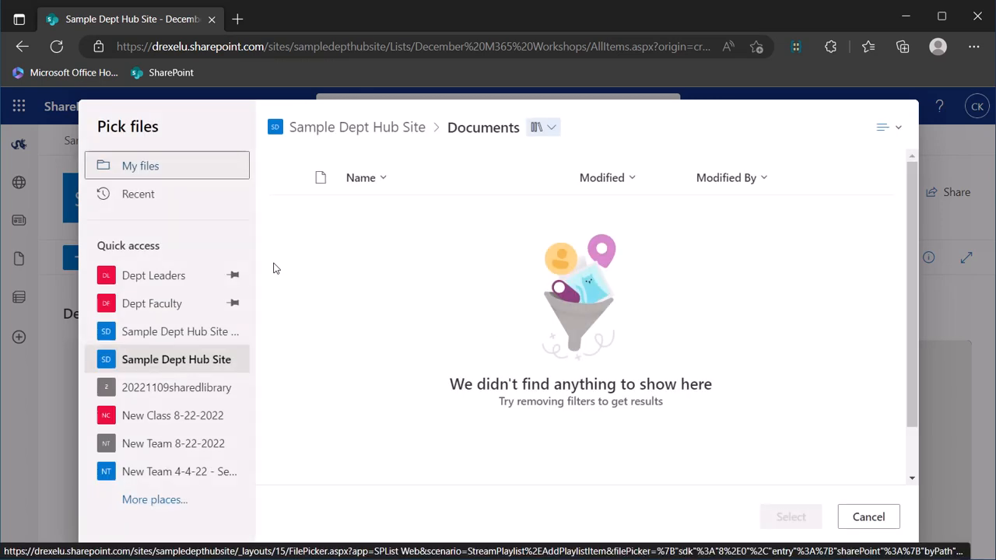
pyautogui.click(545, 129)
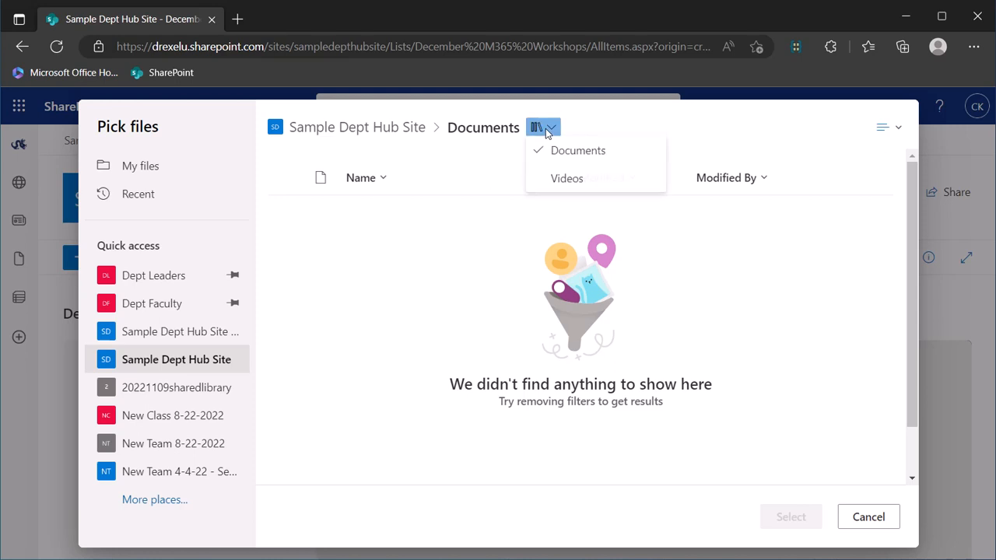
pyautogui.click(573, 181)
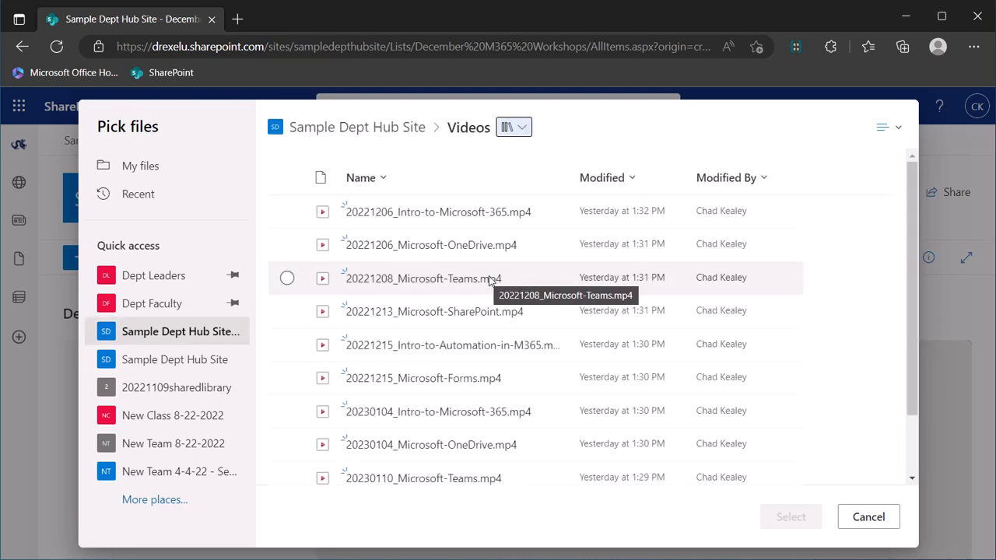
# Step: Add the six December 2022 videos, from 20221206_Intro-to-Microsoft-365.mp4 through 20221215_Microsoft-Forms.mp4, to the playlist
pyautogui.click(287, 215)
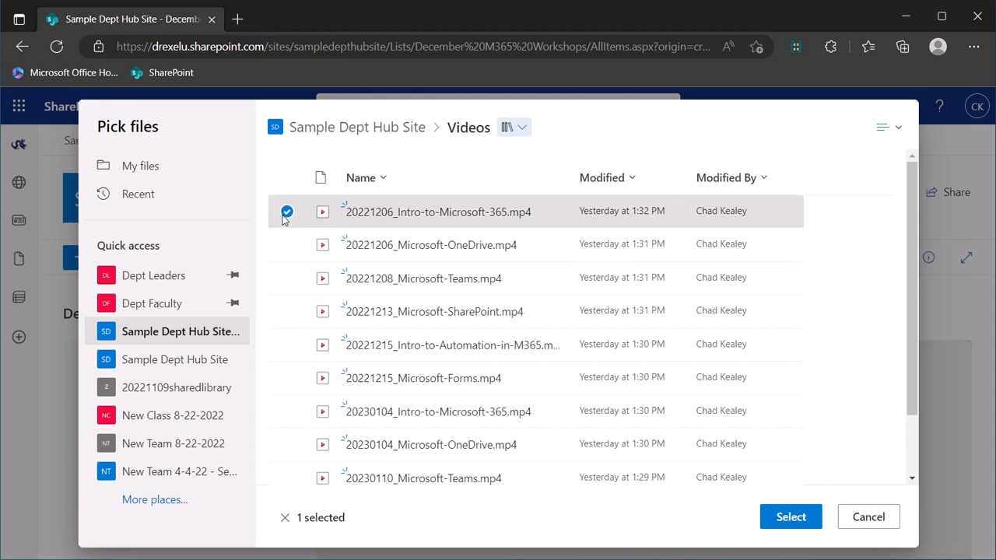
pyautogui.click(286, 213)
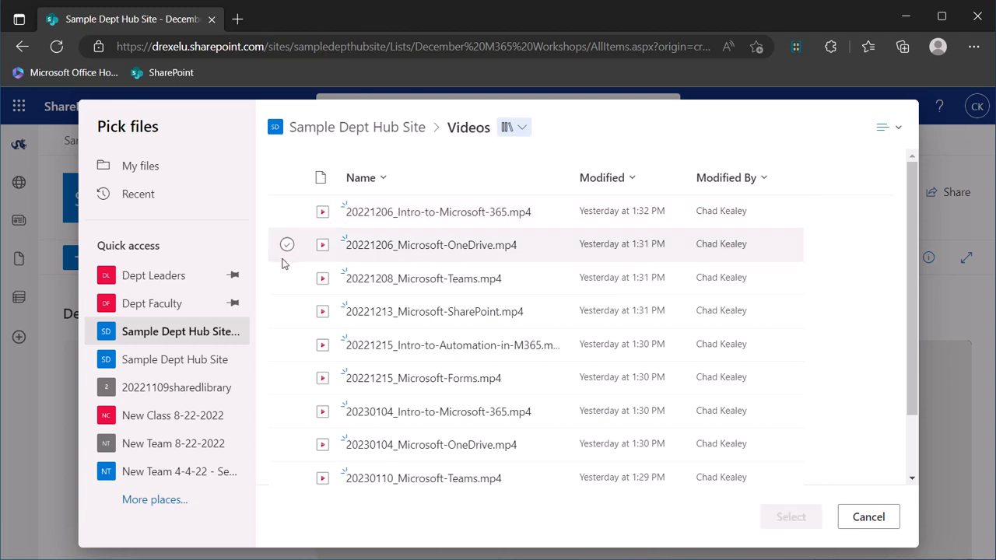
pyautogui.click(274, 209)
pyautogui.click(288, 242)
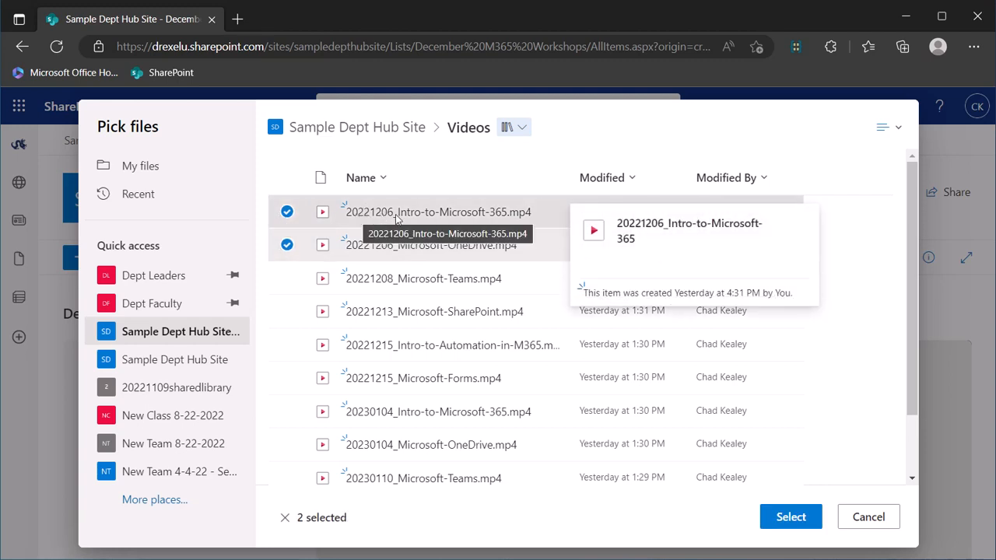
pyautogui.click(288, 278)
pyautogui.click(287, 311)
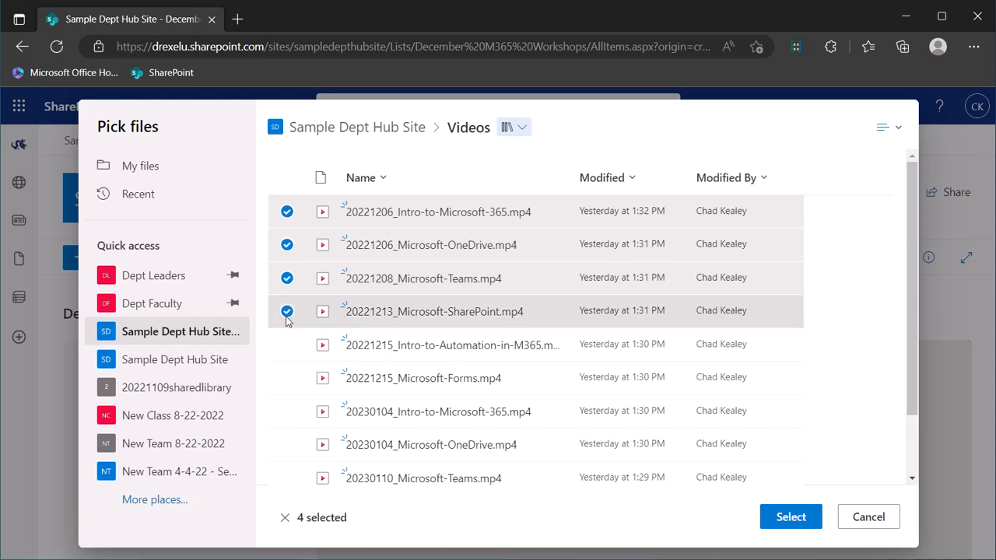
pyautogui.click(286, 345)
pyautogui.click(284, 379)
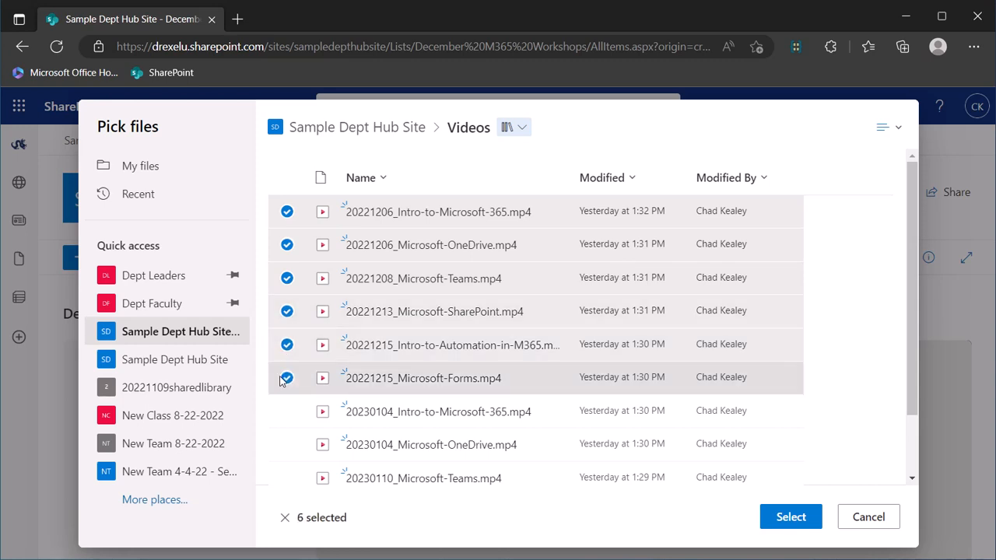
pyautogui.scroll(-2, 343, 435)
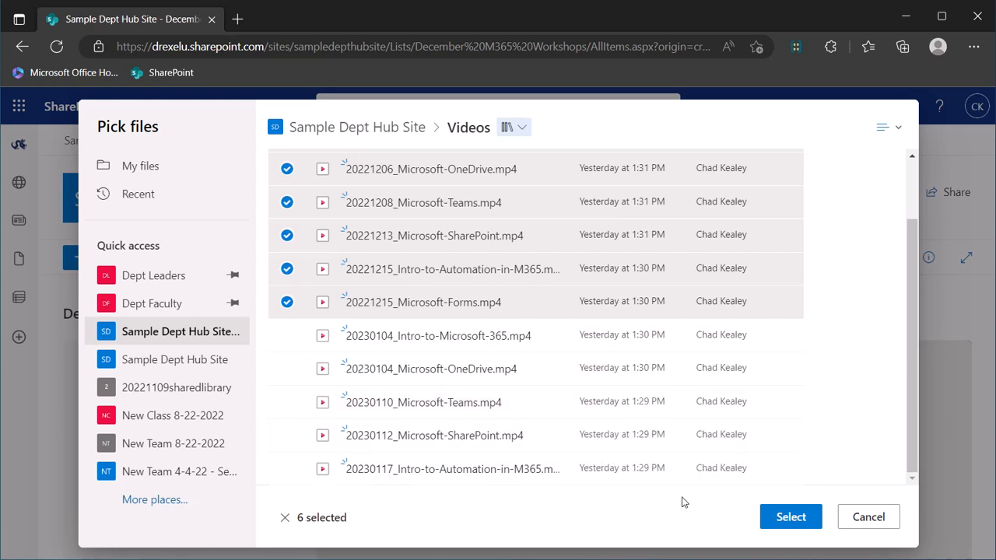
pyautogui.click(792, 516)
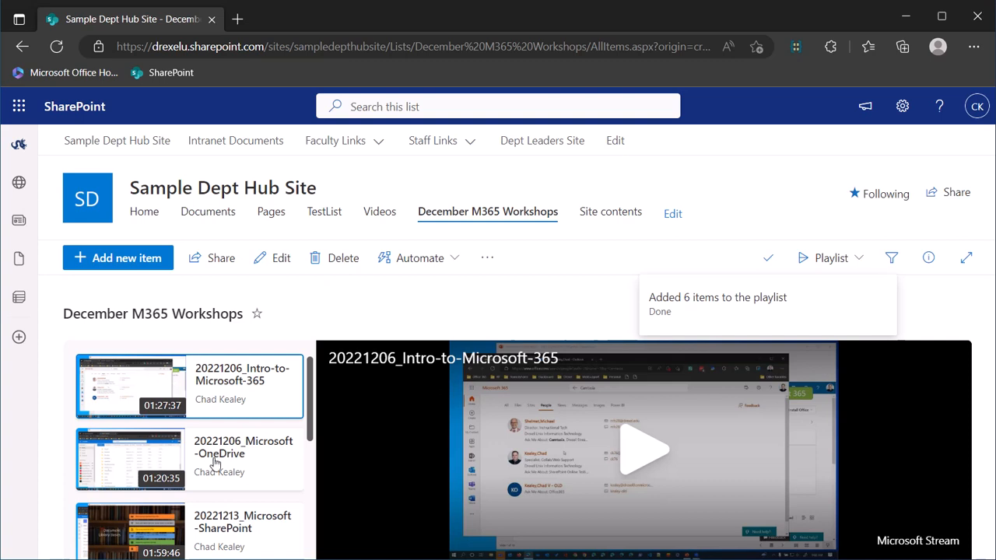
# Step: Look through the video entries of the December M365 Workshops playlist to check their order
pyautogui.scroll(-1, 260, 458)
pyautogui.scroll(-1, 264, 454)
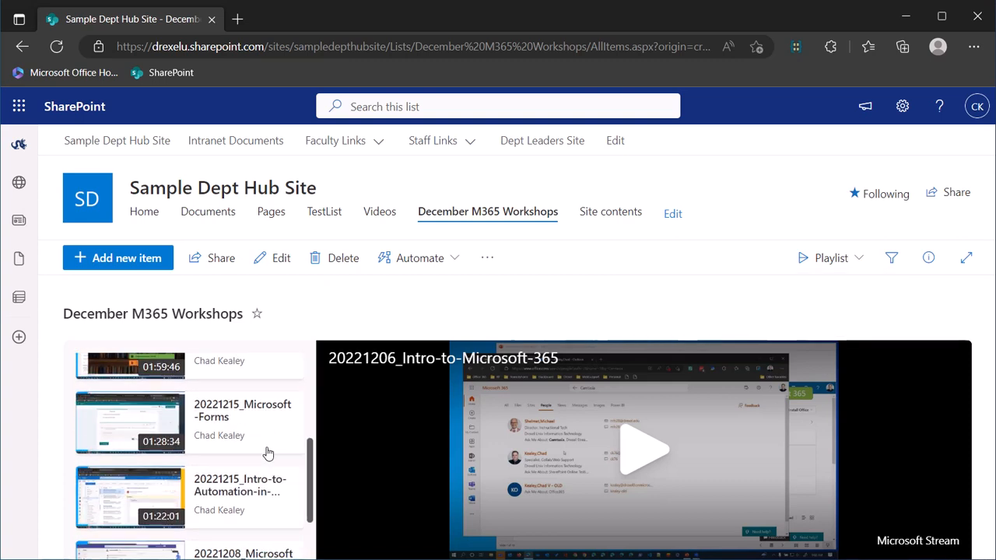
pyautogui.scroll(-1, 267, 453)
pyautogui.scroll(2, 265, 498)
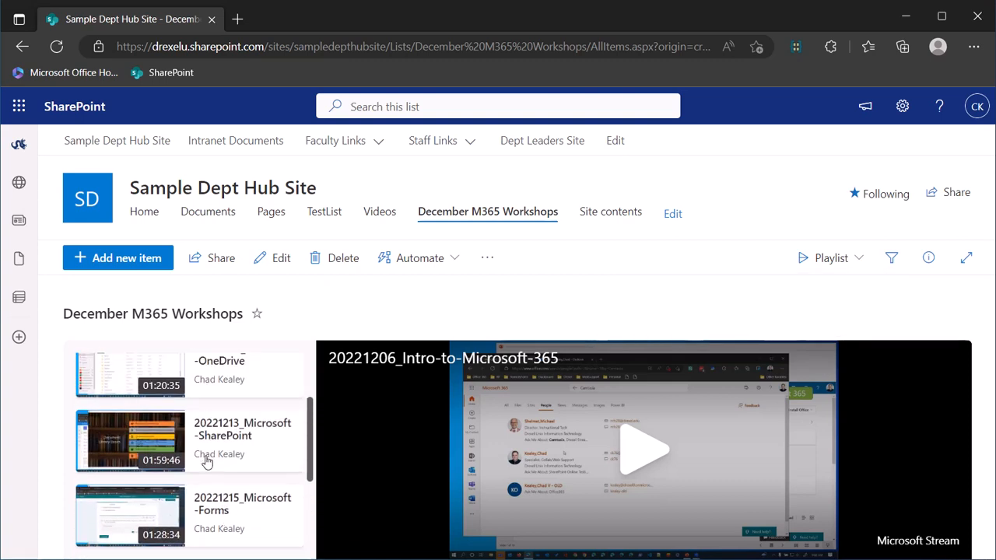
pyautogui.scroll(2, 206, 461)
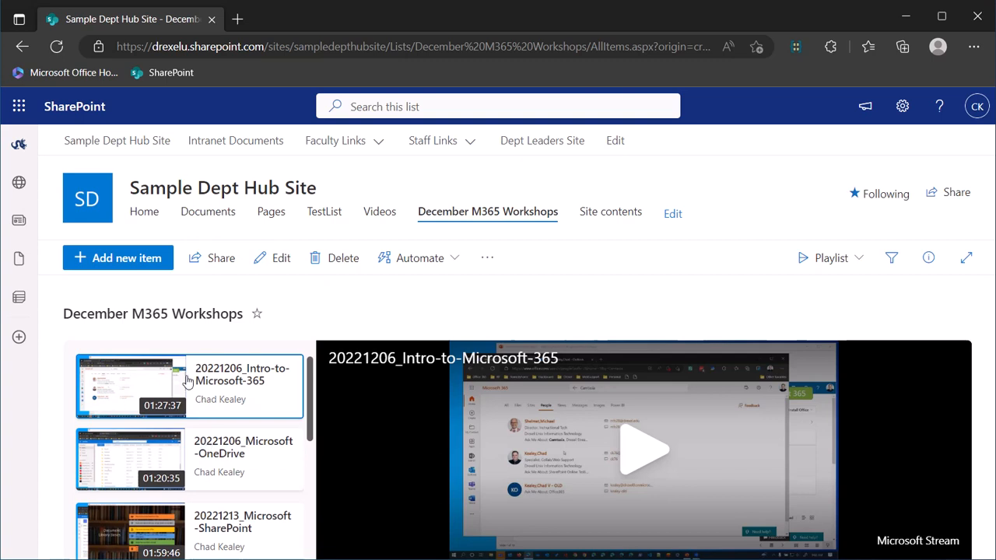
pyautogui.scroll(-1, 187, 381)
pyautogui.scroll(1, 187, 381)
# Step: Play the 20221206_Microsoft-OneDrive and 20221213_Microsoft-SharePoint videos in the expanded playlist layout, and restore the normal layout
pyautogui.click(964, 257)
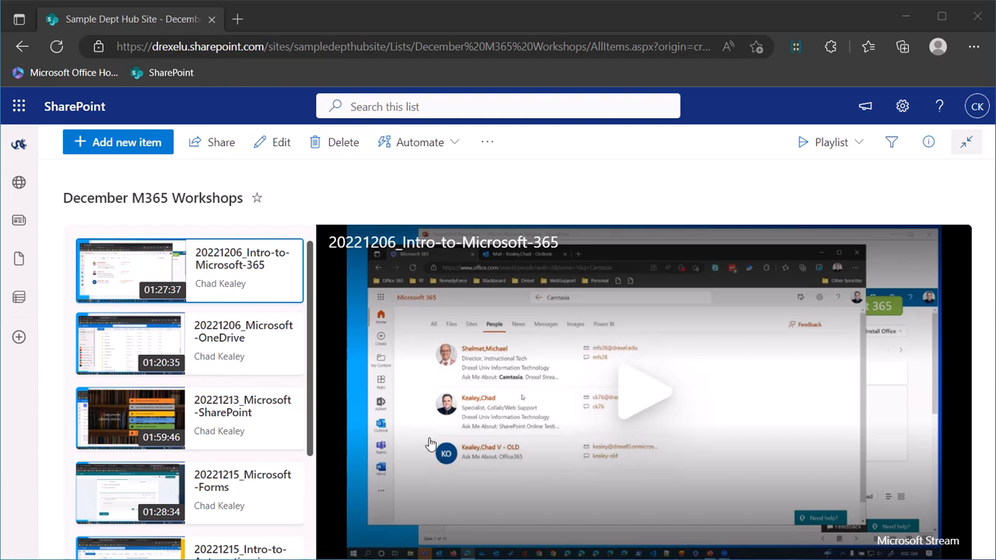
pyautogui.click(137, 326)
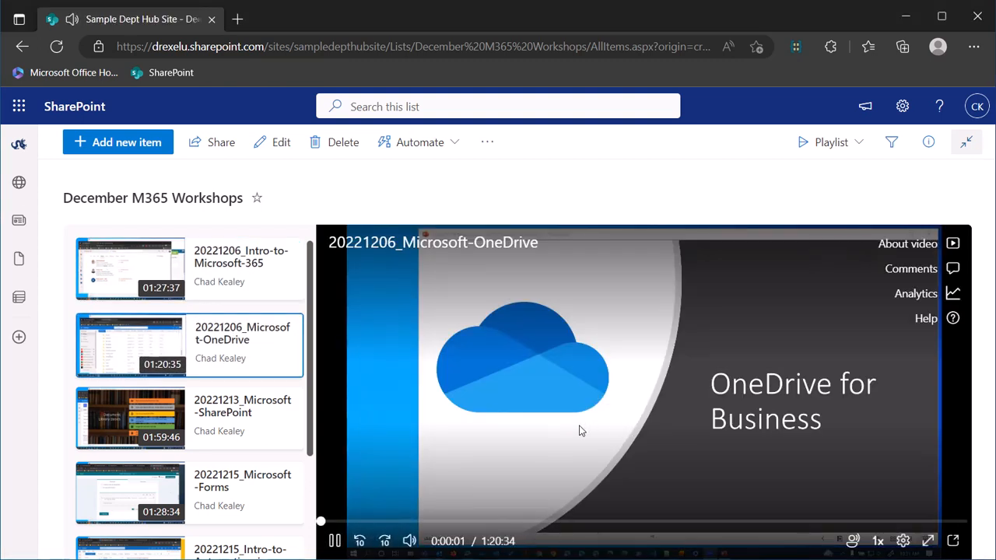
pyautogui.click(204, 430)
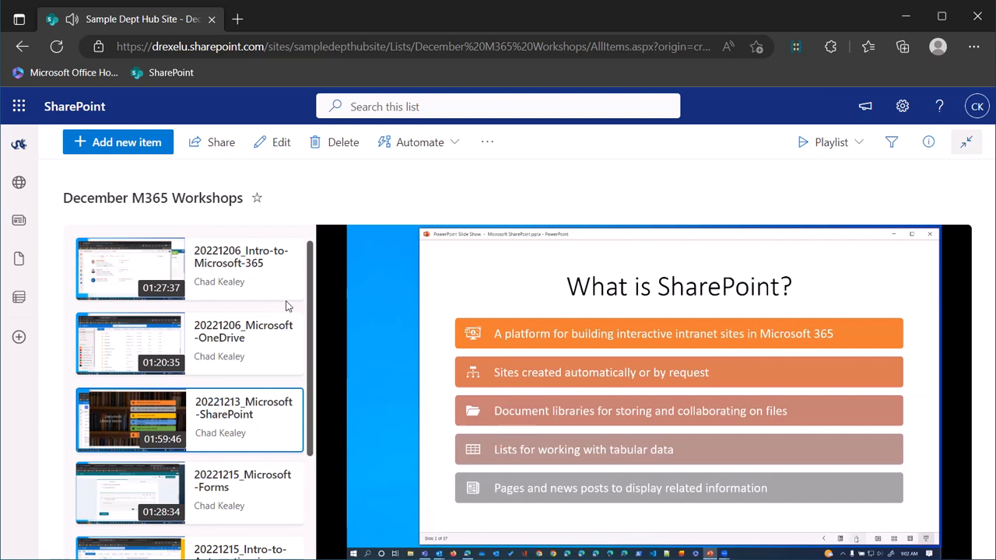
pyautogui.click(966, 142)
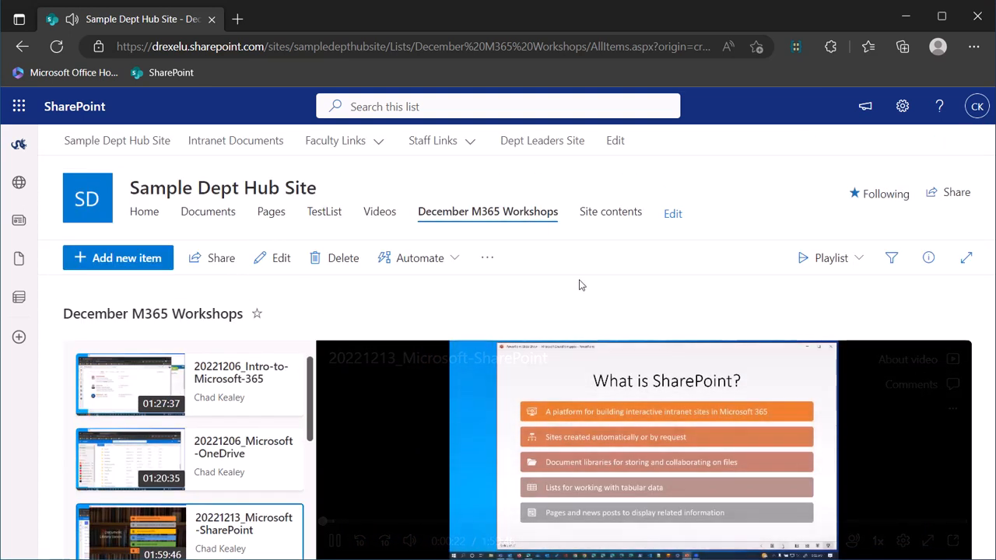
# Step: Switch the playlist to the All Items view and look through the order of its rows
pyautogui.click(816, 266)
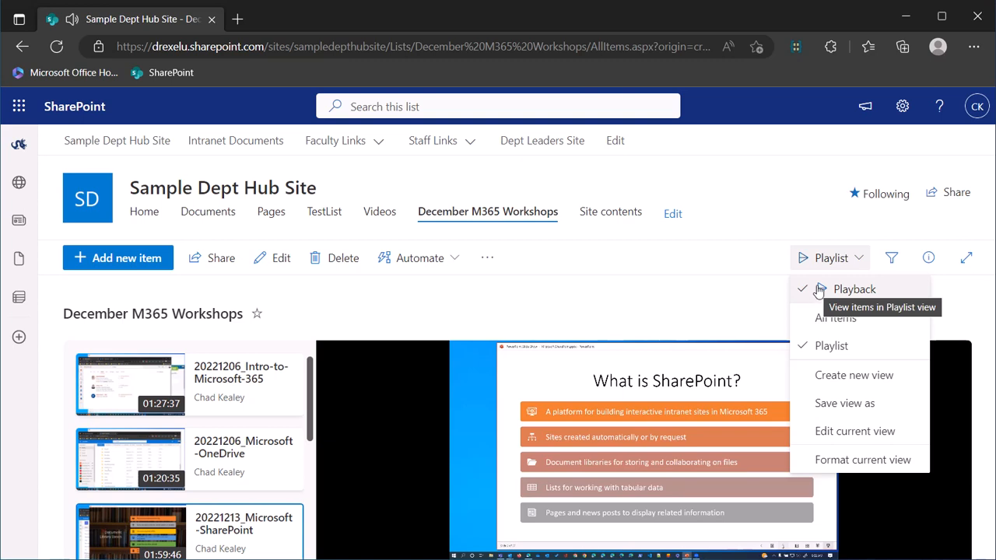
pyautogui.click(834, 320)
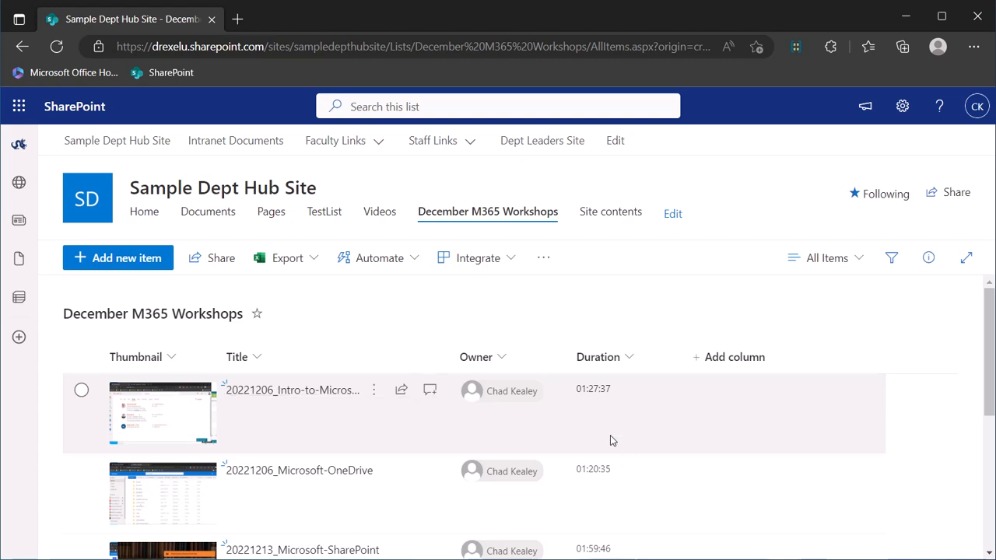
pyautogui.scroll(-3, 252, 427)
pyautogui.scroll(3, 253, 425)
pyautogui.scroll(-4, 251, 408)
pyautogui.scroll(1, 252, 405)
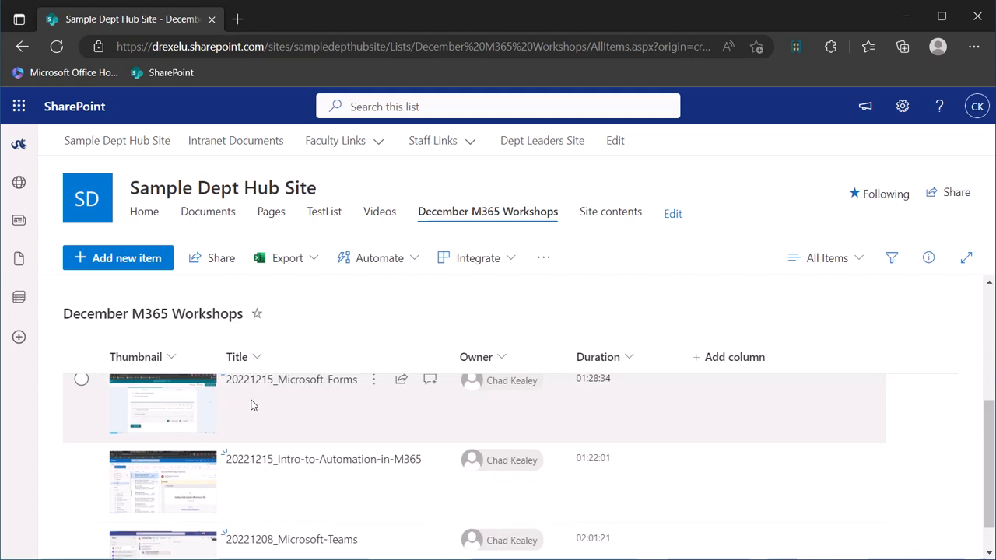
pyautogui.scroll(-1, 257, 389)
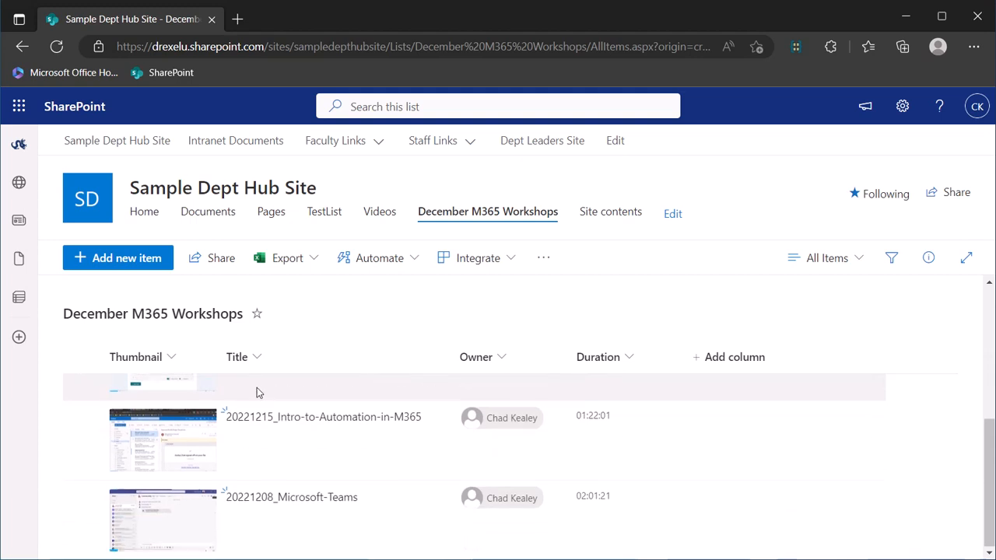
# Step: Add a Number column named DisplayOrder to the December M365 Workshops list
pyautogui.scroll(4, 311, 398)
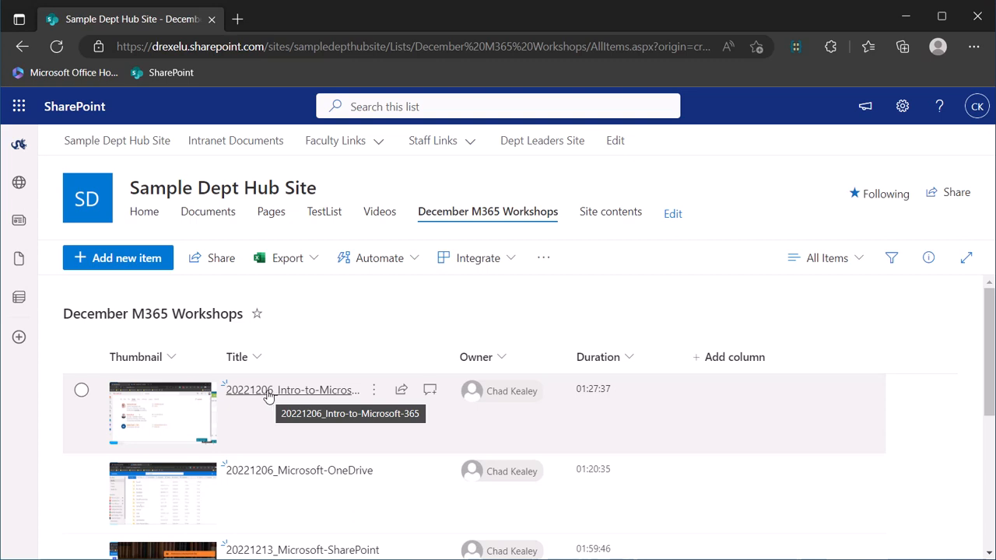
pyautogui.click(728, 360)
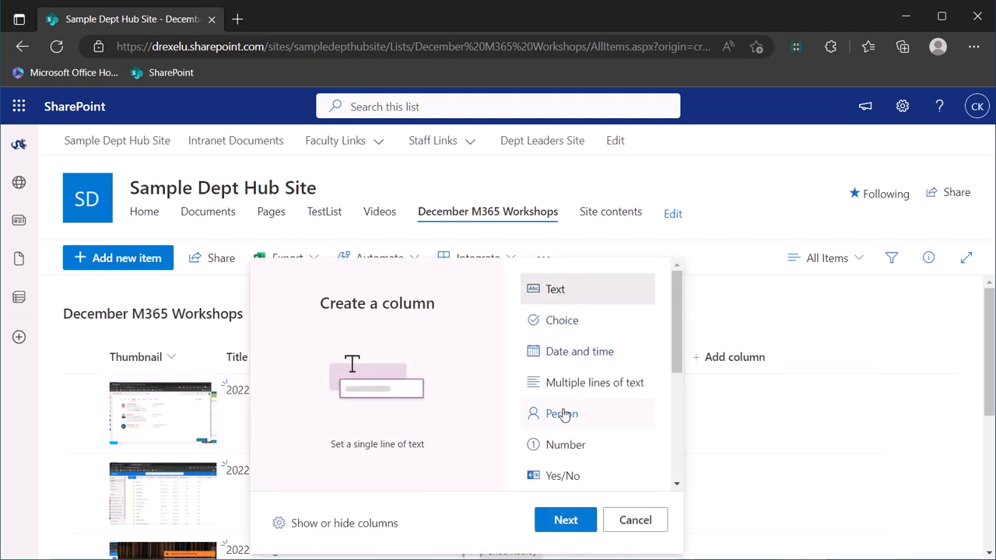
pyautogui.click(557, 445)
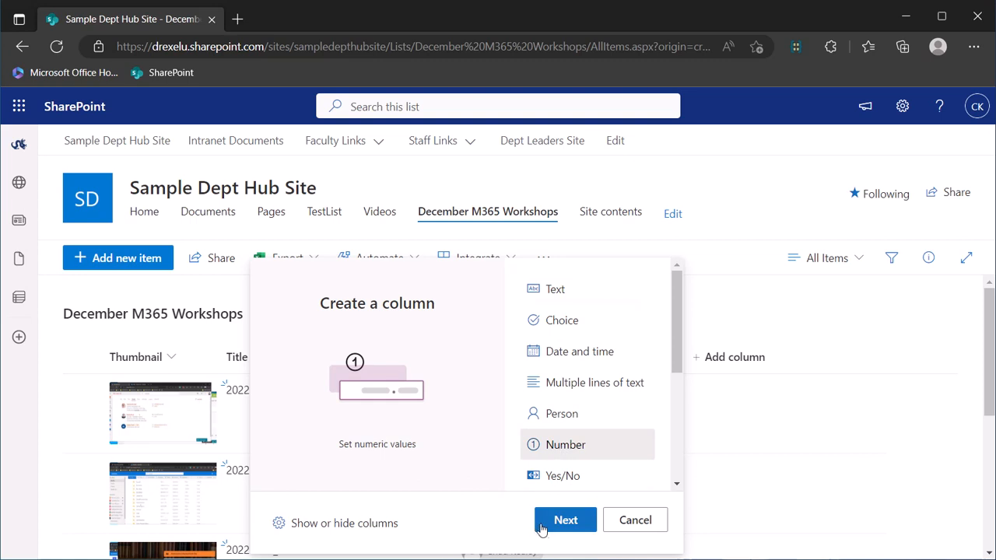
pyautogui.click(540, 527)
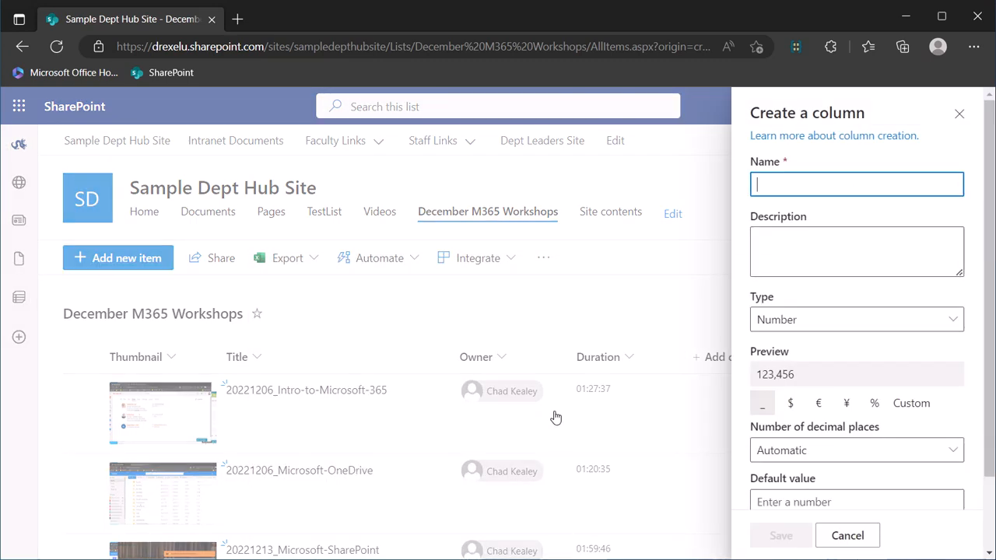
pyautogui.write('DisplayOrder')
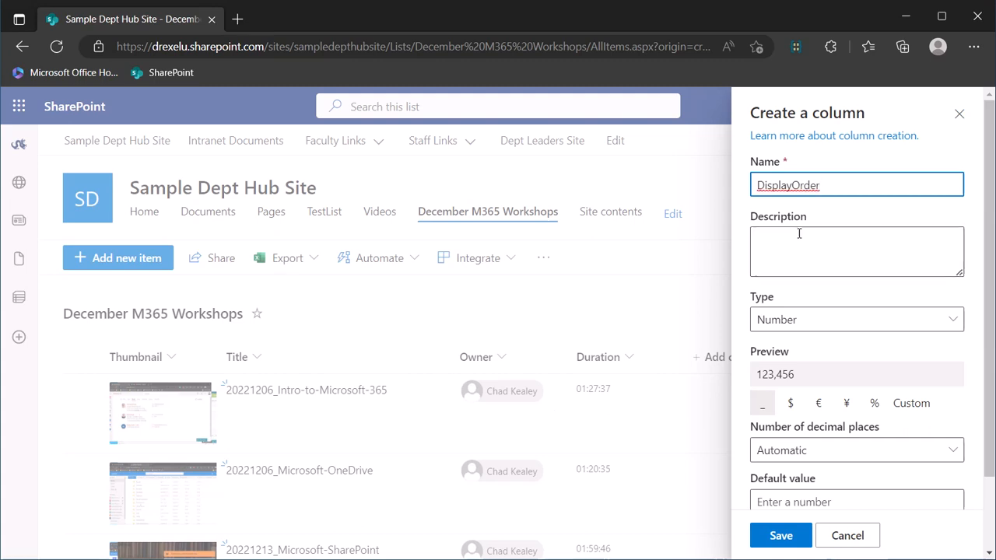
pyautogui.click(778, 536)
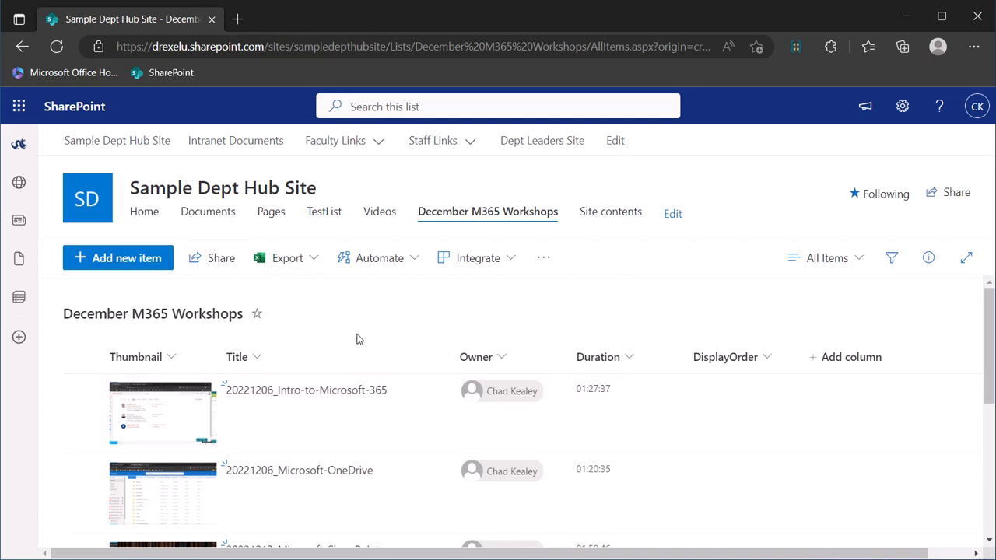
pyautogui.click(544, 258)
pyautogui.click(459, 286)
pyautogui.click(728, 422)
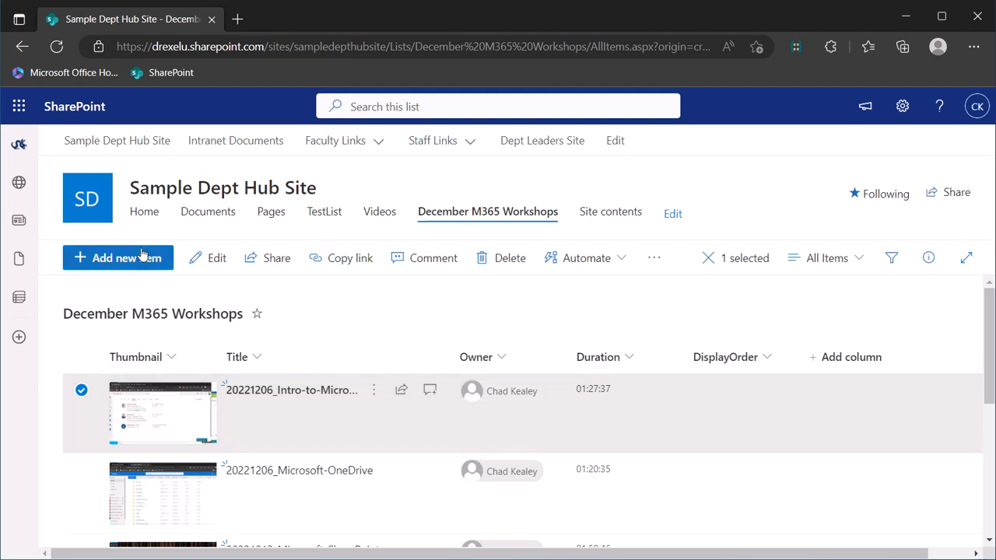
pyautogui.click(653, 261)
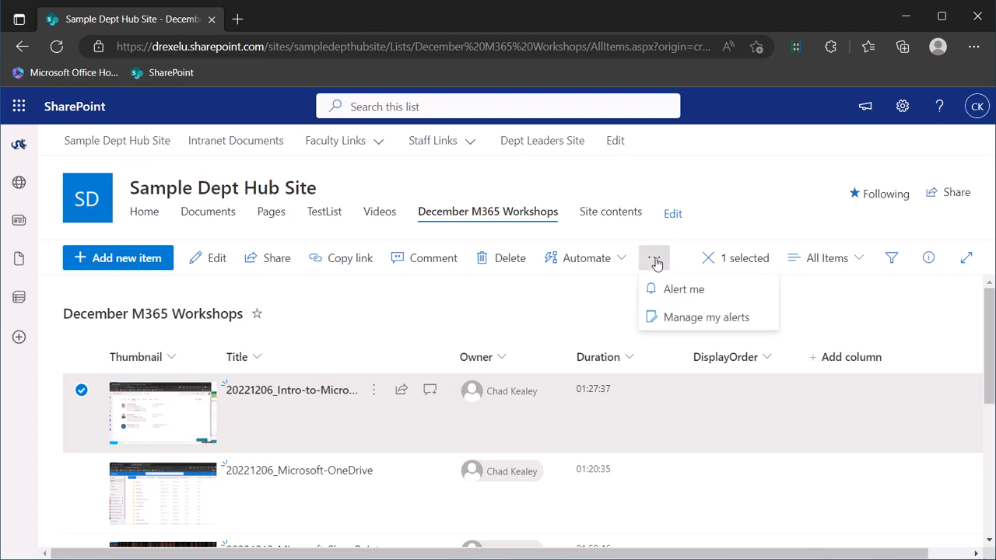
pyautogui.click(656, 263)
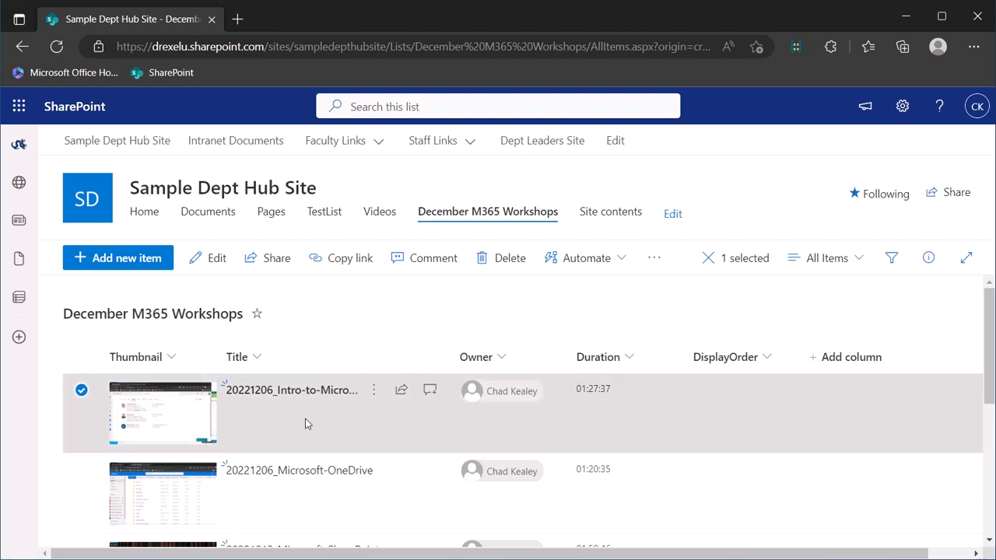
# Step: Set the DisplayOrder of the 20221206_Intro-to-Microsoft-365 item to 1 and close its details
pyautogui.click(317, 395)
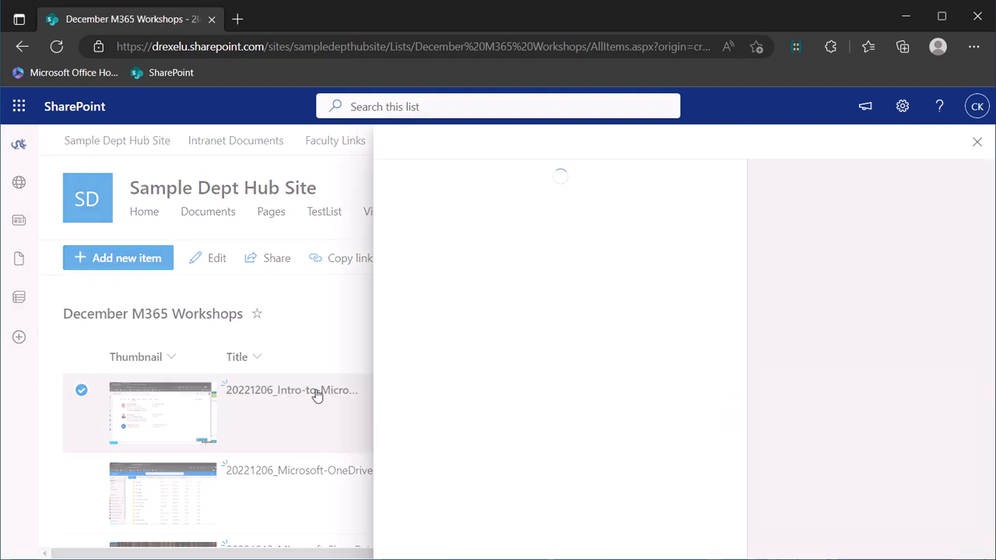
pyautogui.scroll(-2, 458, 481)
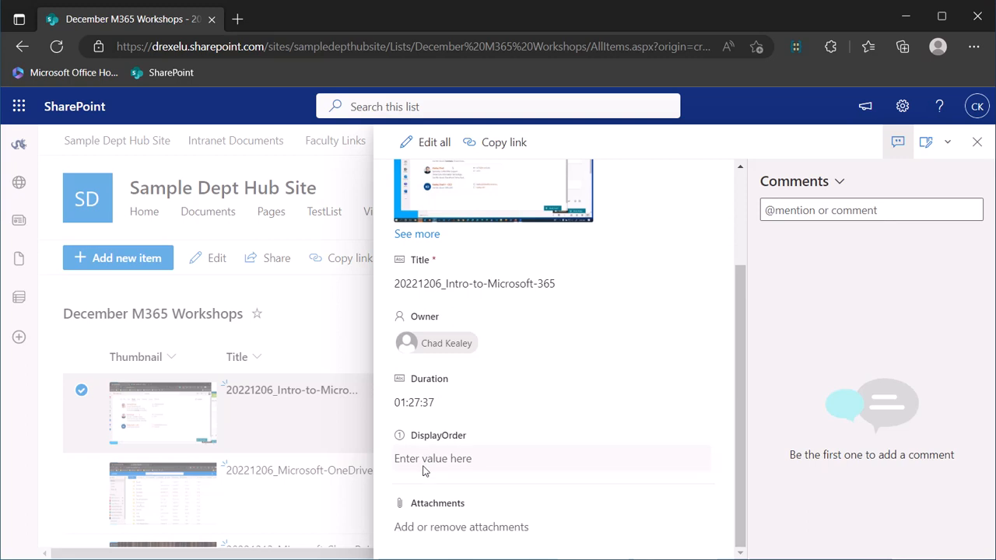
pyautogui.click(425, 463)
pyautogui.write('1')
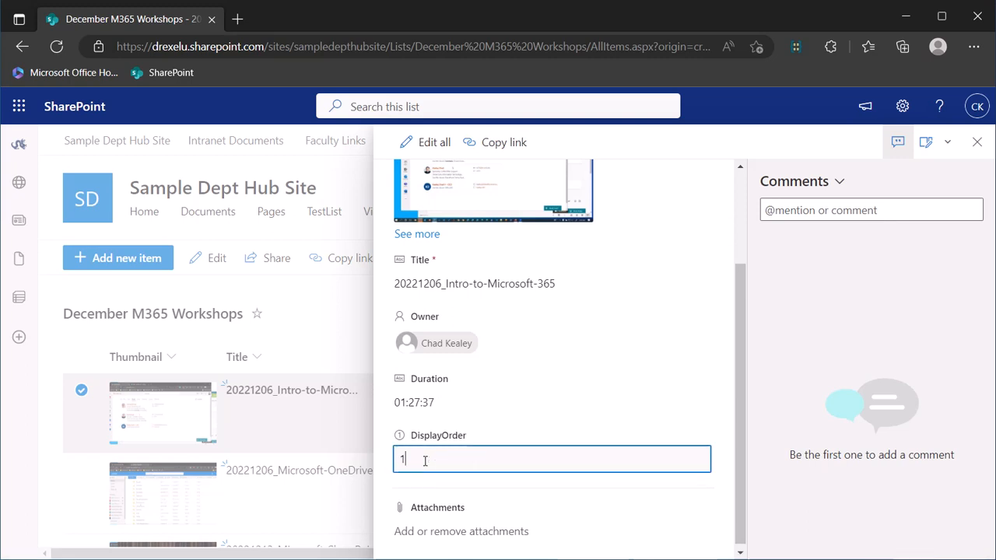
pyautogui.click(620, 402)
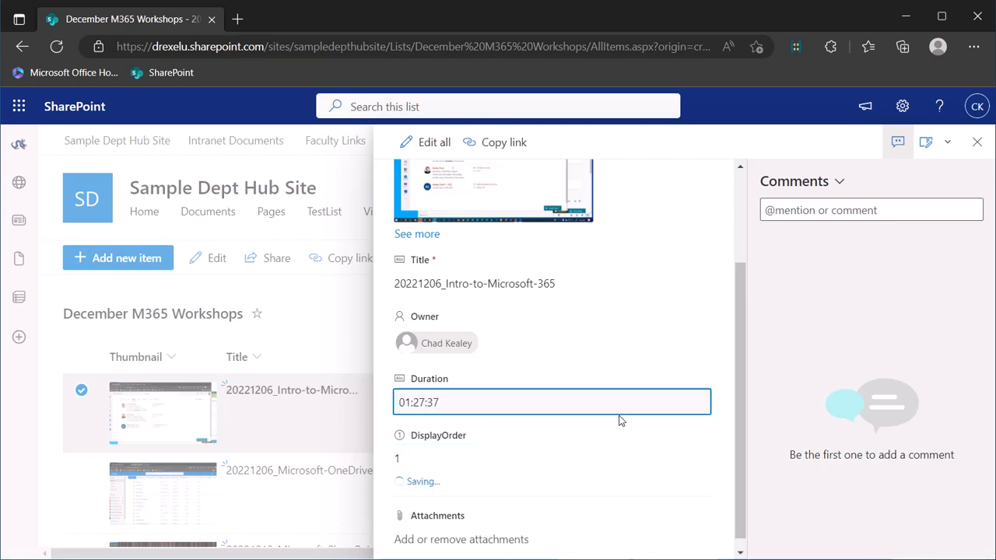
pyautogui.scroll(2, 630, 342)
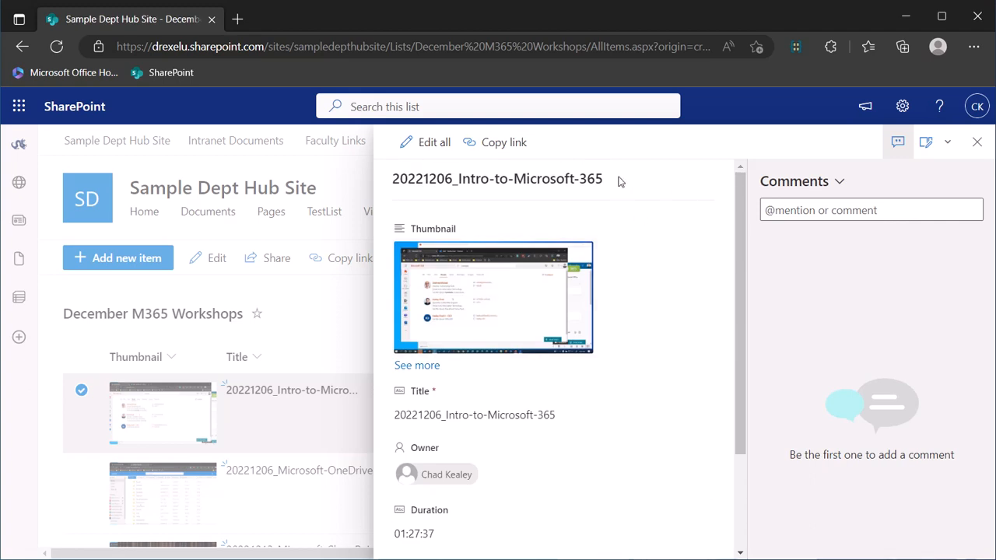
pyautogui.click(977, 142)
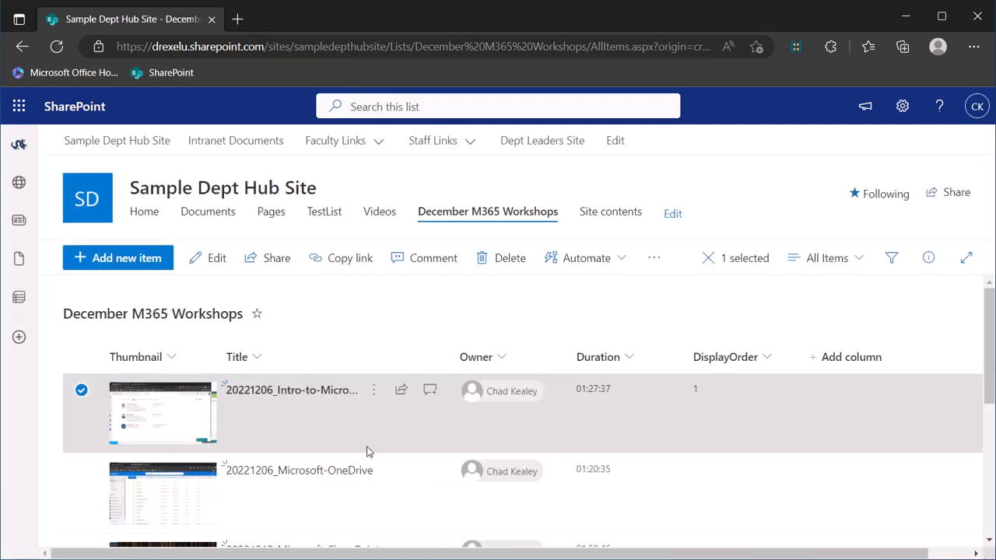
# Step: Set the DisplayOrder of the 20221206_Microsoft-OneDrive item to 2 and return to the list
pyautogui.click(284, 473)
pyautogui.scroll(-2, 430, 511)
pyautogui.click(430, 470)
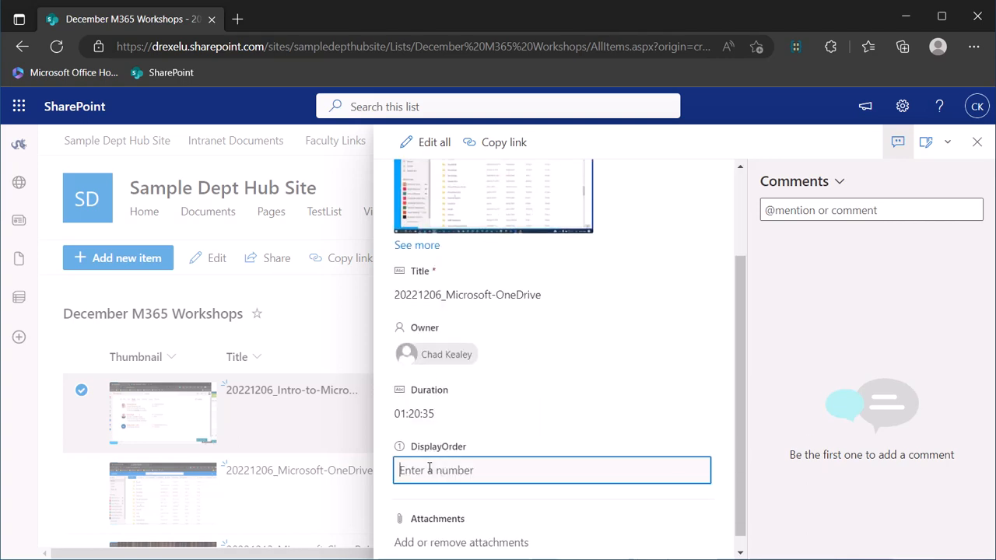
pyautogui.write('2')
pyautogui.click(333, 507)
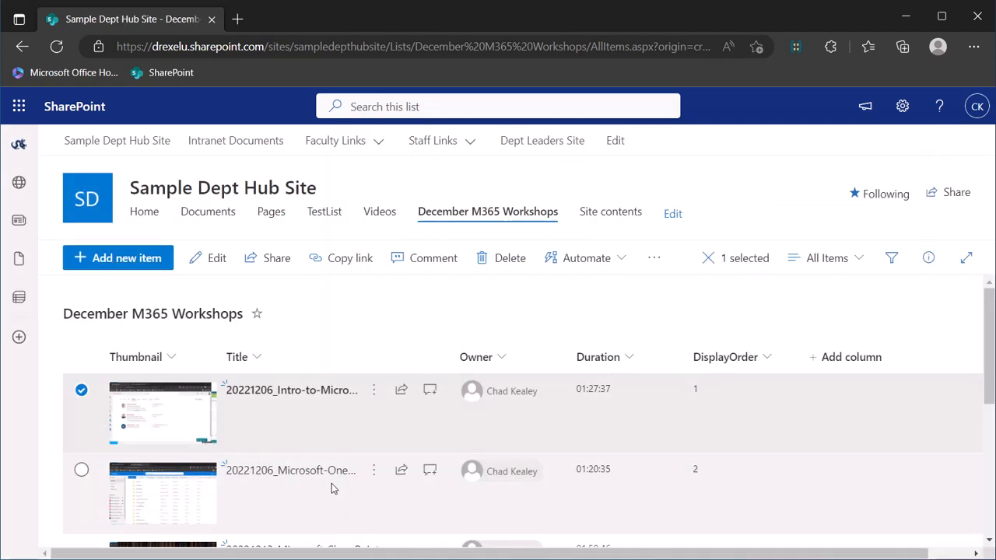
# Step: Set the DisplayOrder of the 20221208_Microsoft-Teams item to 3 and return to the list
pyautogui.scroll(-1, 331, 480)
pyautogui.scroll(-2, 319, 482)
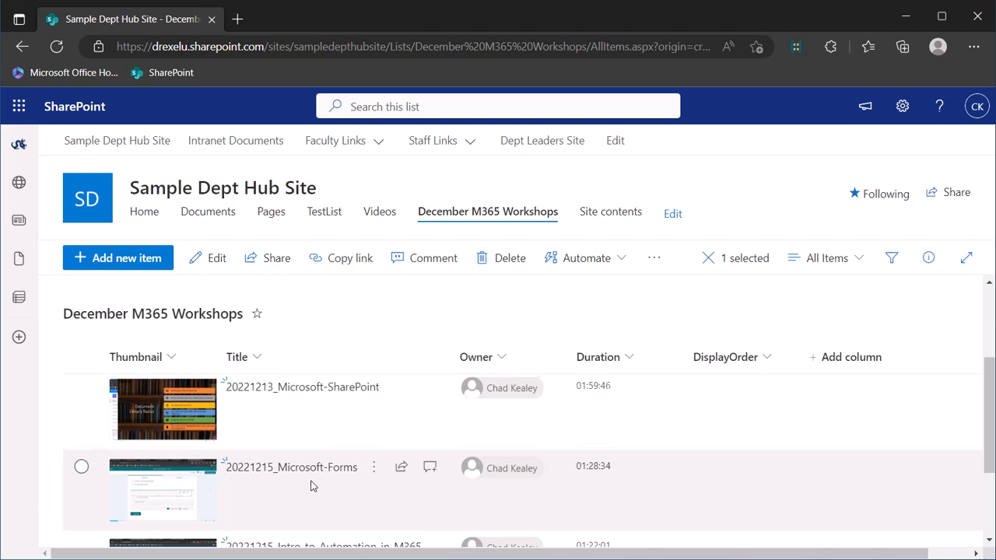
pyautogui.scroll(-1, 307, 490)
pyautogui.click(306, 496)
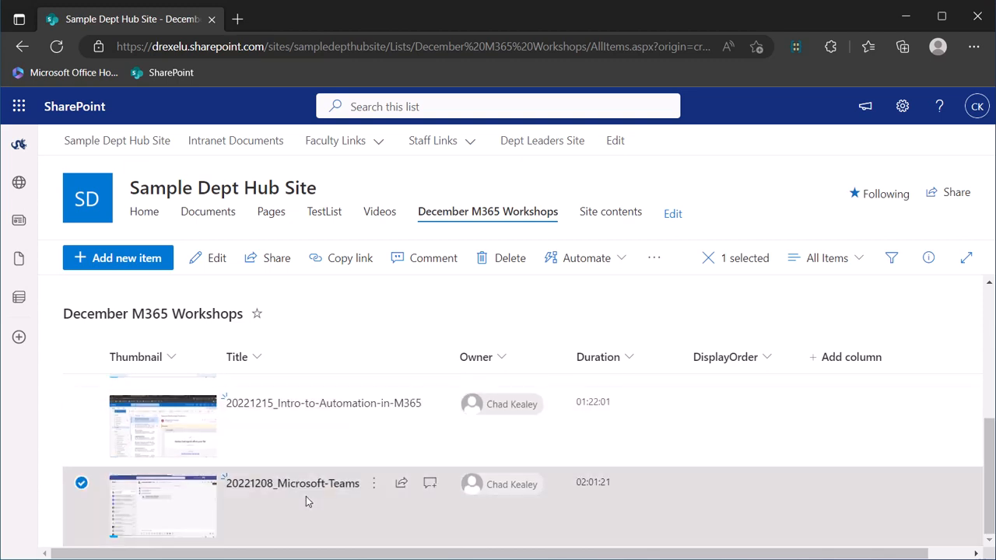
pyautogui.click(305, 487)
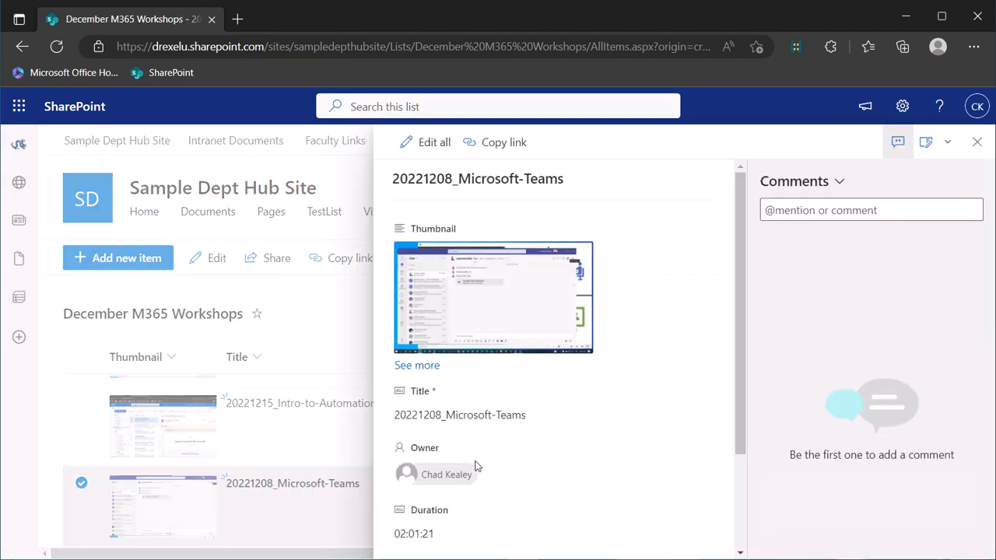
pyautogui.scroll(-2, 467, 465)
pyautogui.click(454, 459)
pyautogui.write('3')
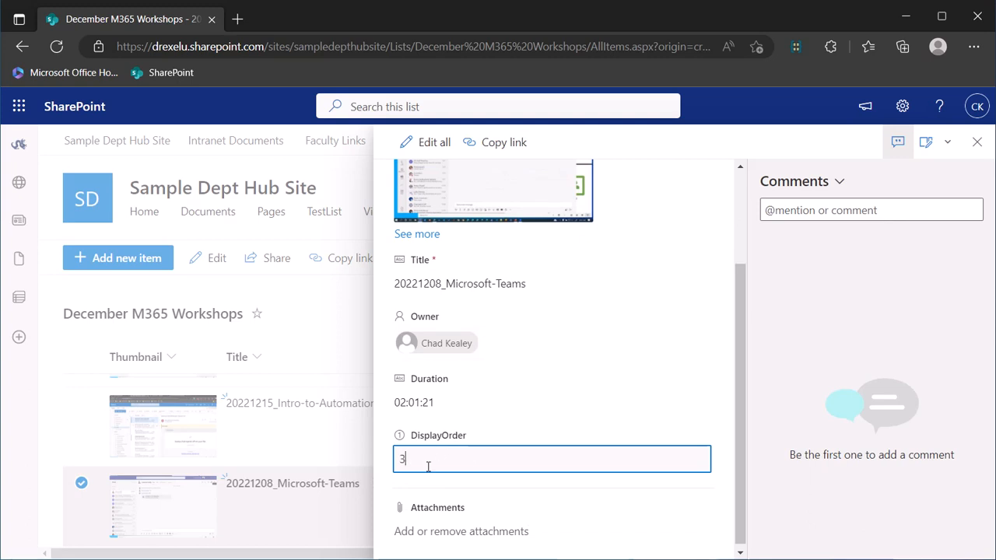
pyautogui.click(339, 521)
# Step: Set the DisplayOrder of the 20221213_Microsoft-SharePoint item to 4 and return to the list
pyautogui.scroll(2, 327, 451)
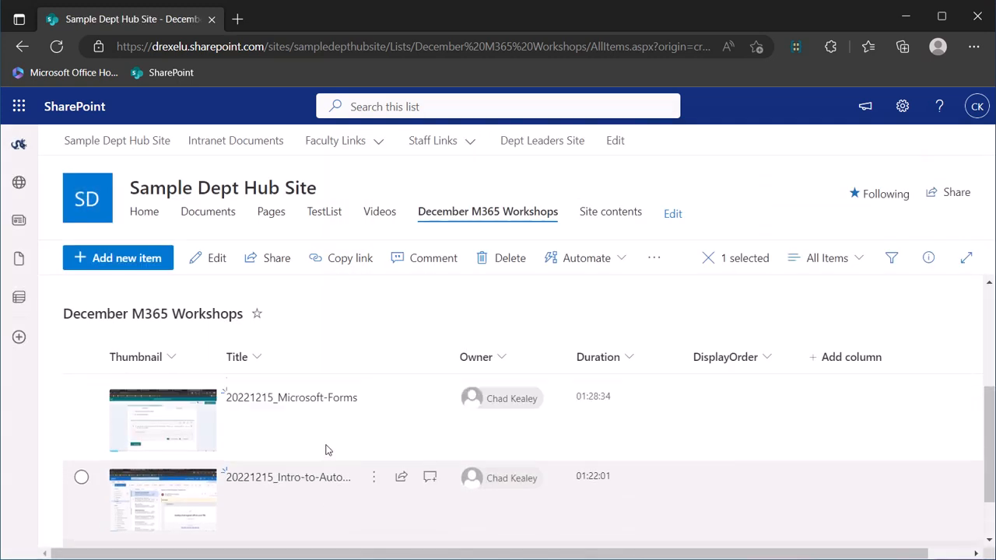
pyautogui.scroll(1, 325, 450)
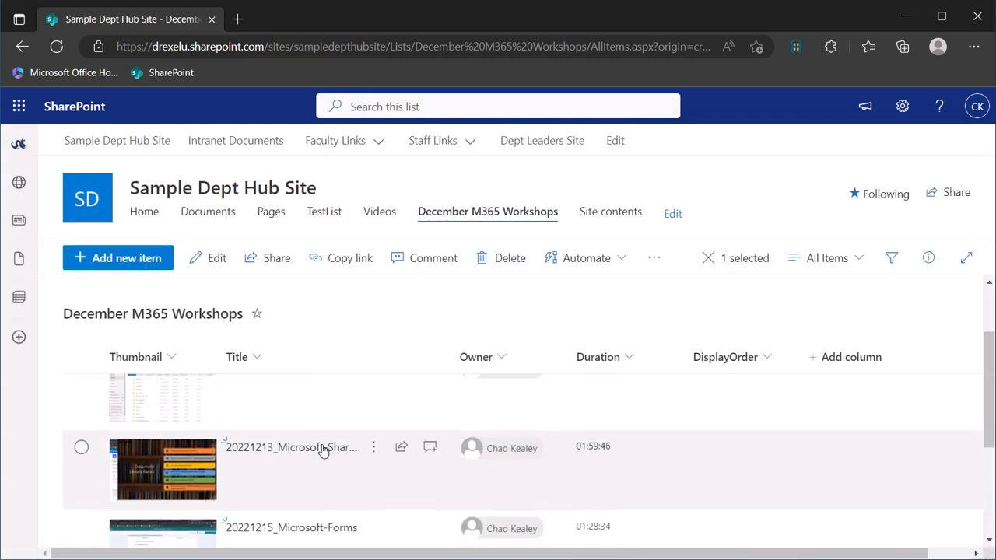
pyautogui.click(282, 451)
pyautogui.scroll(-2, 516, 444)
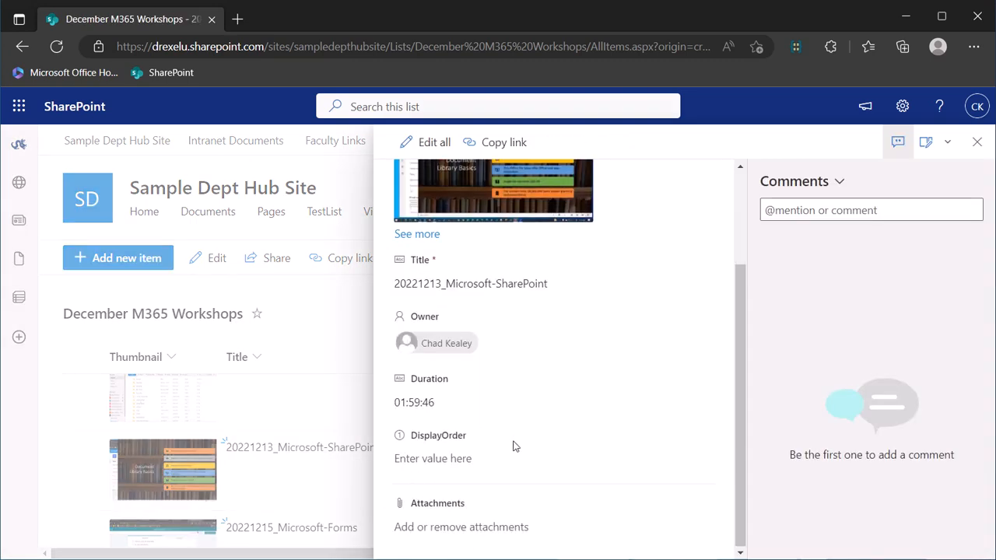
pyautogui.click(435, 460)
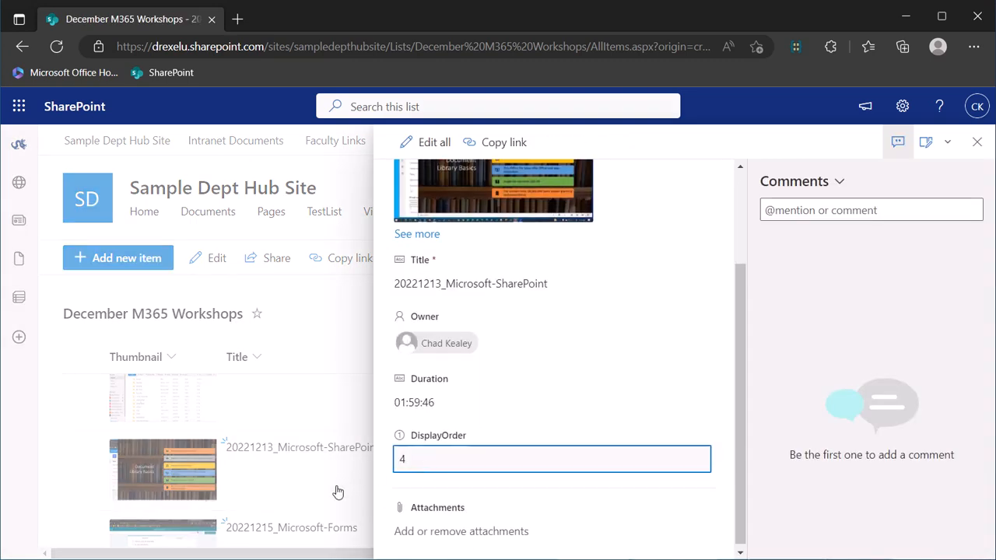
pyautogui.click(337, 492)
# Step: Set the DisplayOrder of the 20221215_Intro-to-Automation-in-M365 item to 5 and return to the list
pyautogui.scroll(-2, 322, 480)
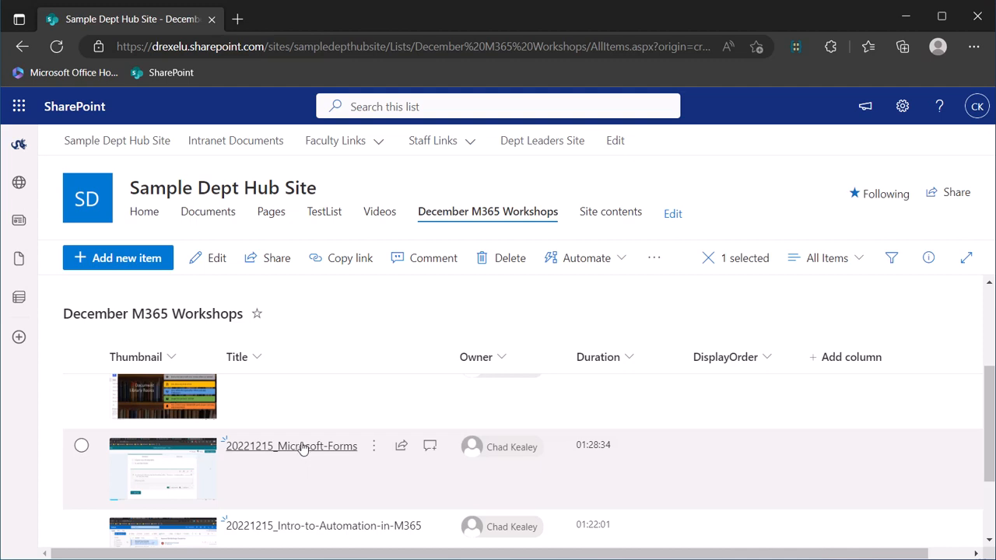
pyautogui.click(303, 525)
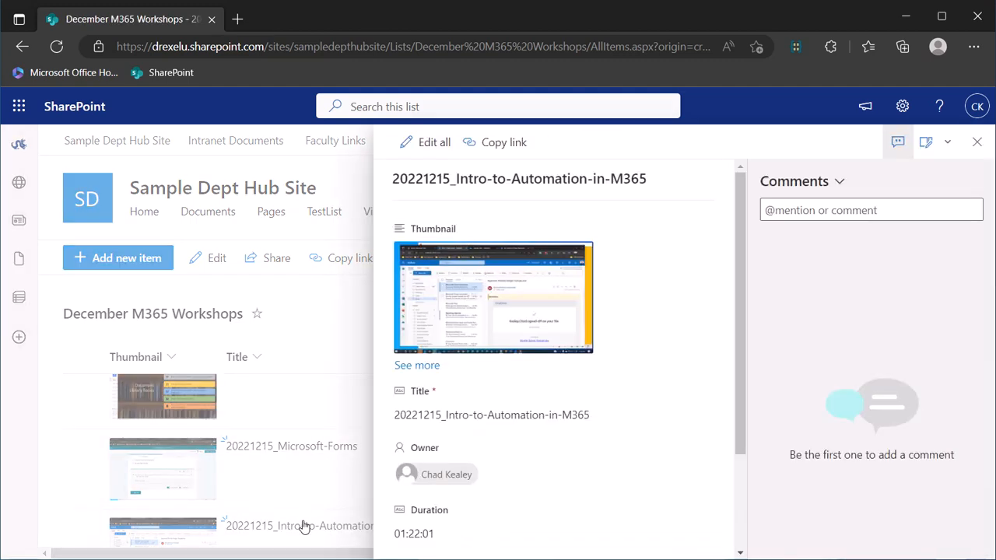
pyautogui.scroll(-2, 435, 510)
pyautogui.click(435, 457)
pyautogui.write('5')
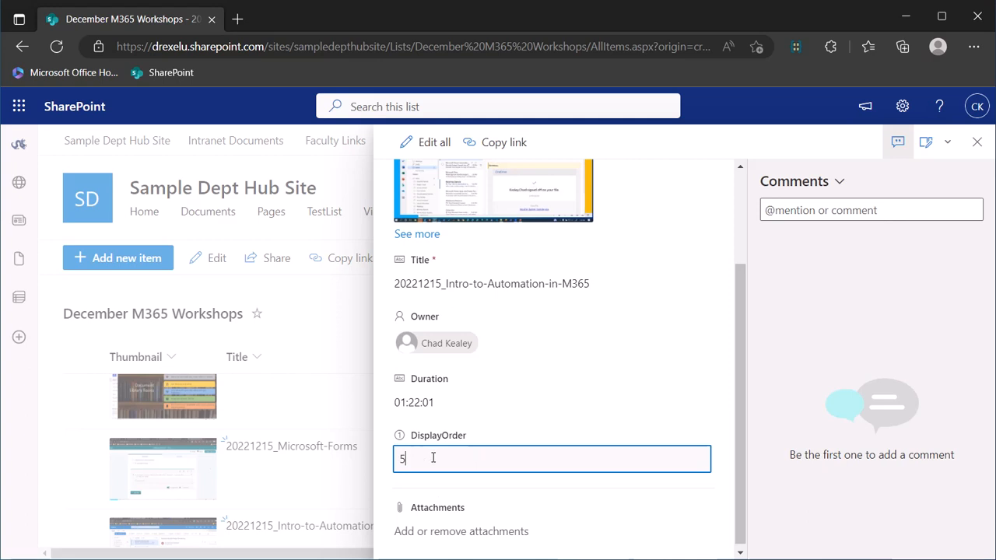
pyautogui.click(338, 495)
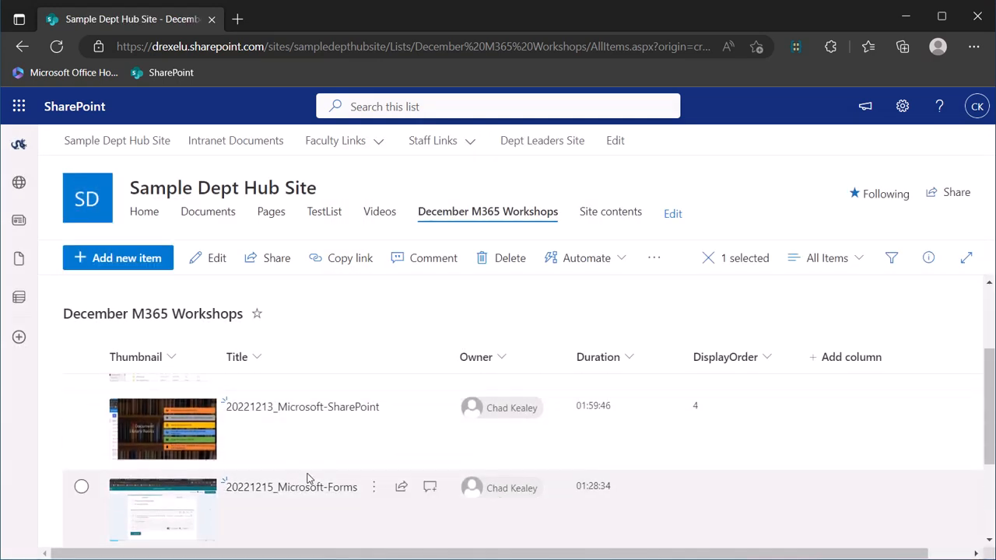
# Step: Set the DisplayOrder of the 20221215_Microsoft-Forms item to 6 and return to the list
pyautogui.click(311, 483)
pyautogui.scroll(-2, 503, 461)
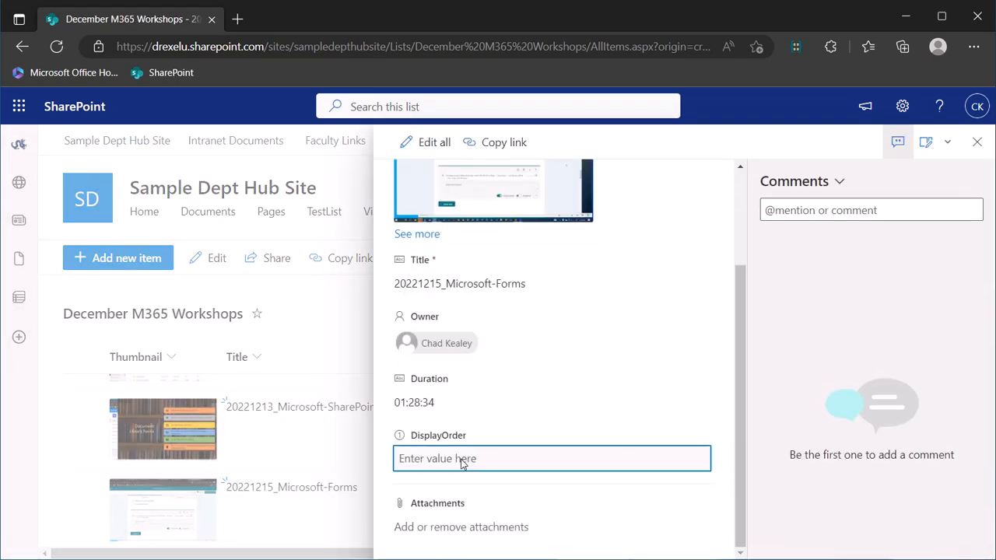
pyautogui.click(464, 459)
pyautogui.write('6')
pyautogui.click(339, 465)
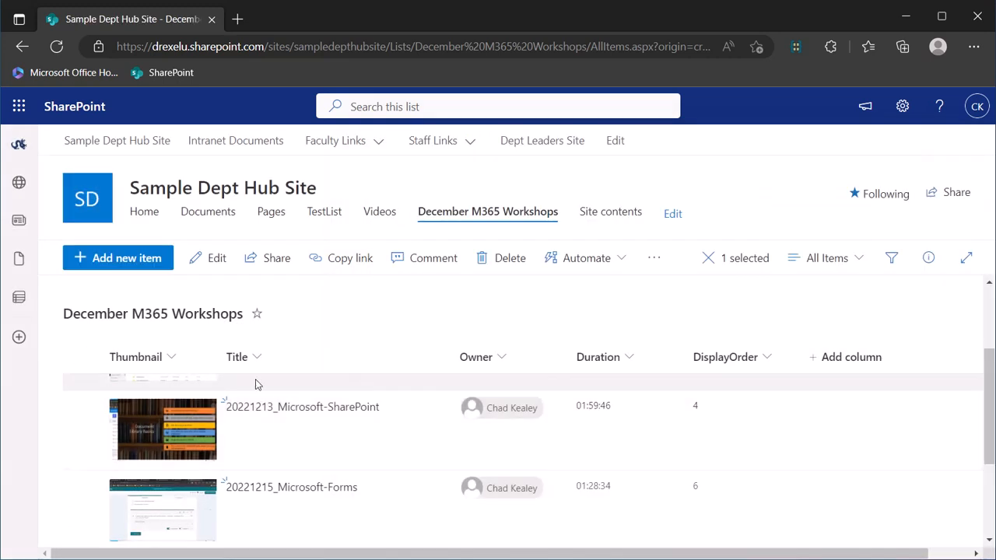
# Step: Clear the item selection and switch the December M365 Workshops list to the Playlist view
pyautogui.scroll(2, 632, 371)
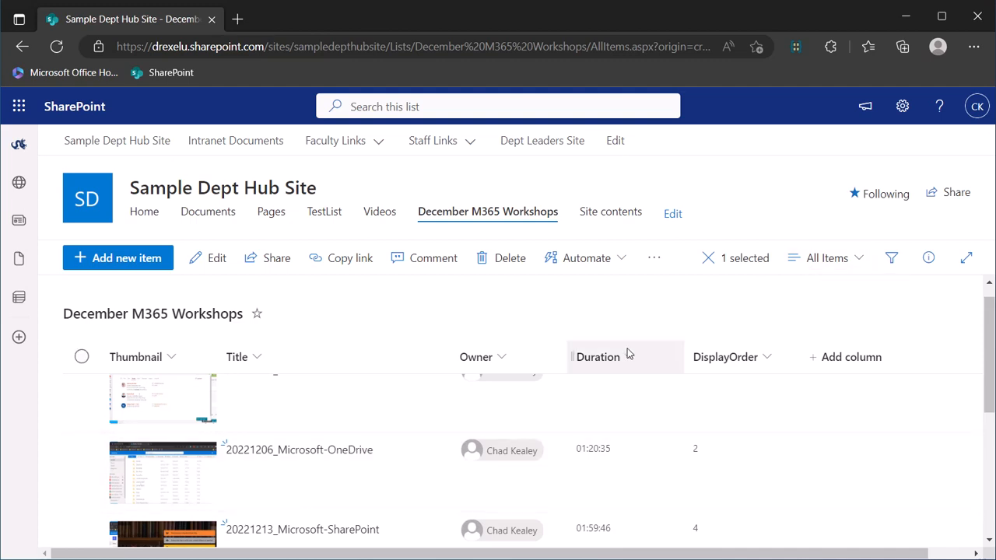
pyautogui.click(709, 258)
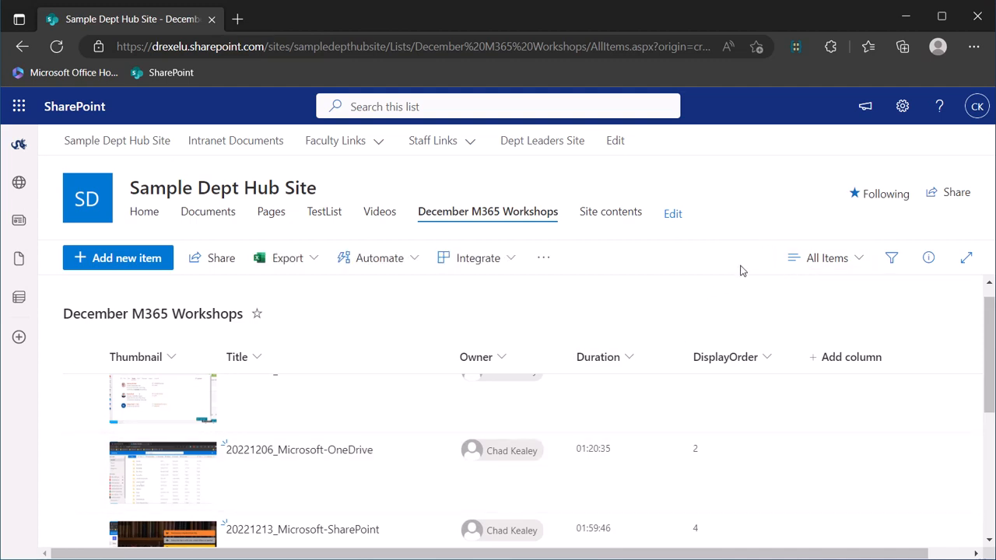
pyautogui.click(811, 257)
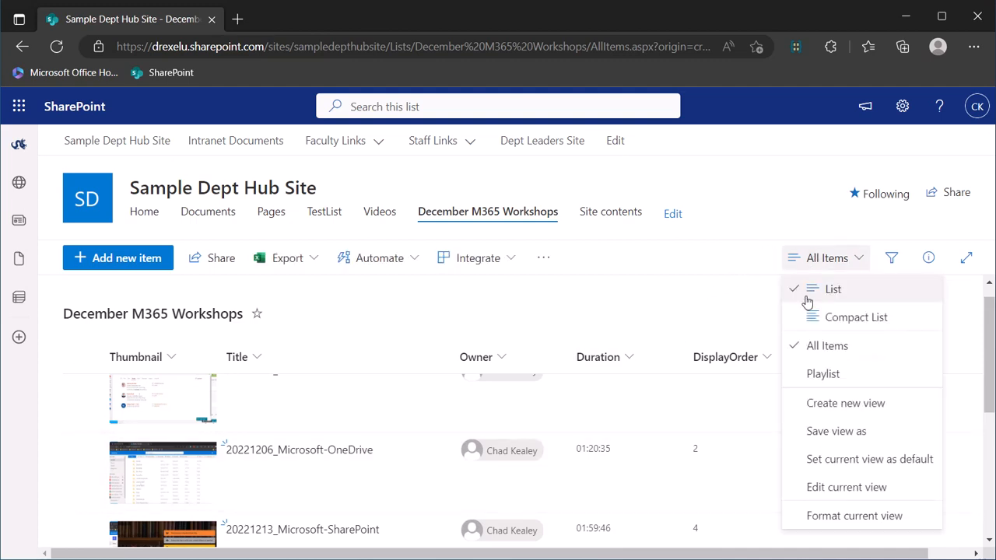
pyautogui.click(823, 376)
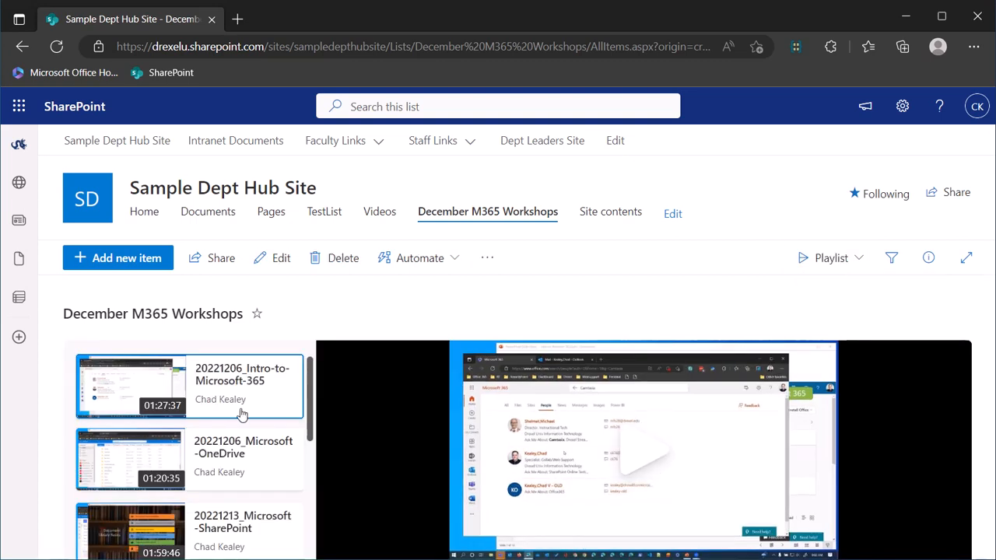
# Step: Check the video order in the December M365 Workshops playlist and open its current Playlist view for editing
pyautogui.scroll(-5, 244, 424)
pyautogui.scroll(5, 245, 431)
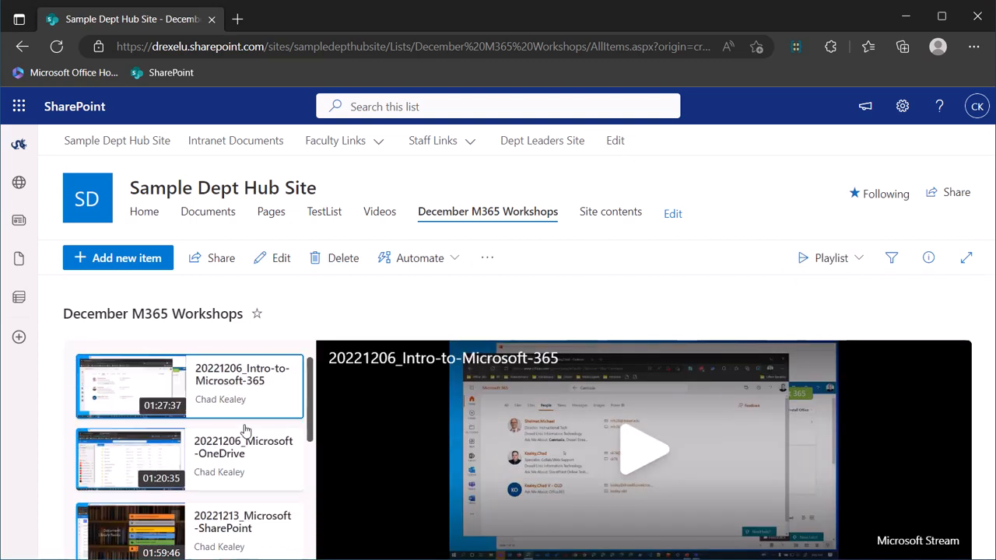
pyautogui.scroll(-3, 245, 436)
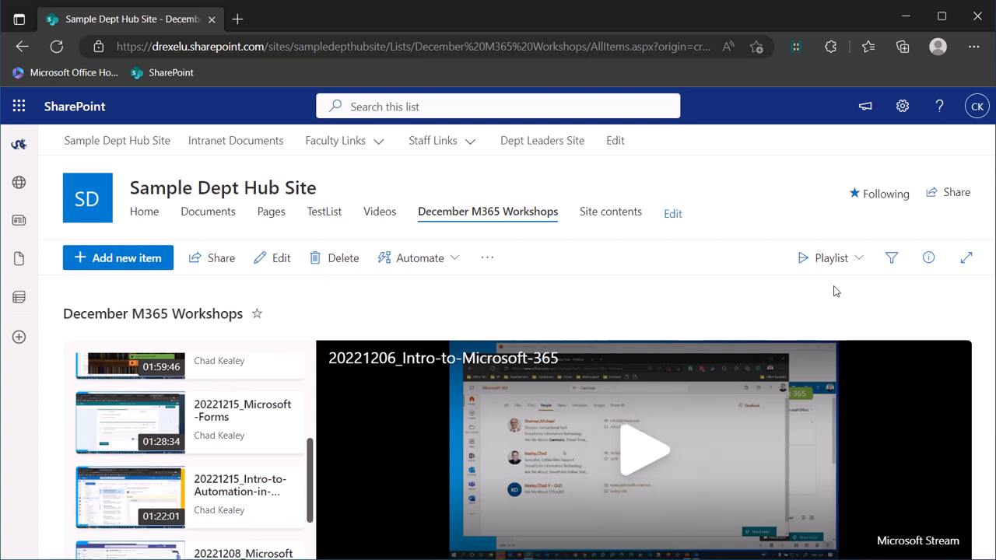
pyautogui.click(827, 259)
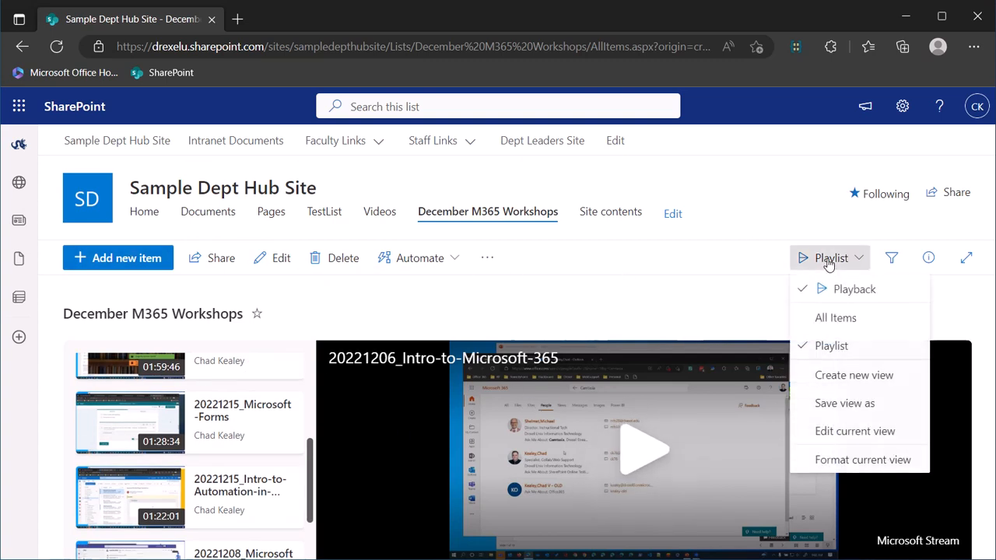
pyautogui.click(867, 434)
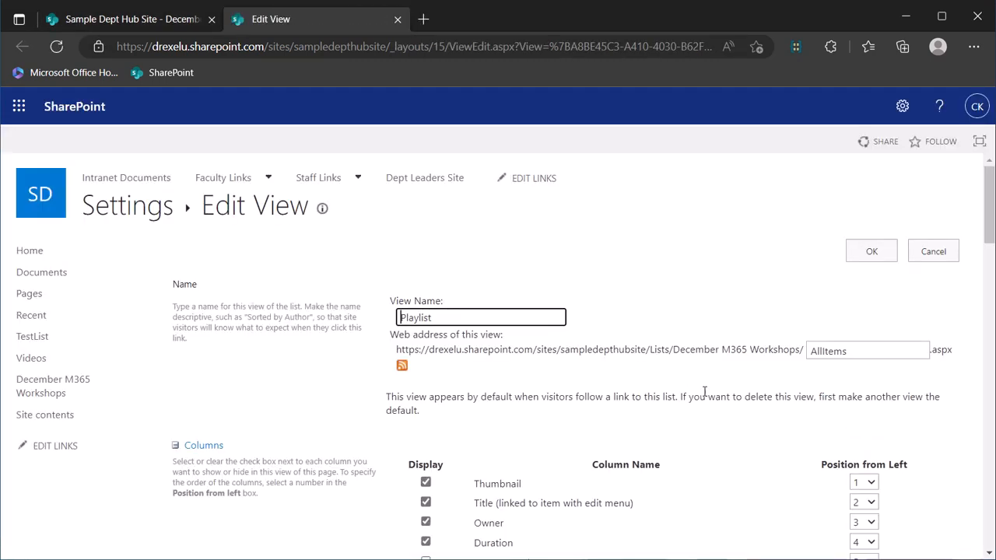
# Step: Sort the Playlist view first by the DisplayOrder column in ascending order and save the view
pyautogui.scroll(-2, 704, 391)
pyautogui.scroll(-2, 704, 398)
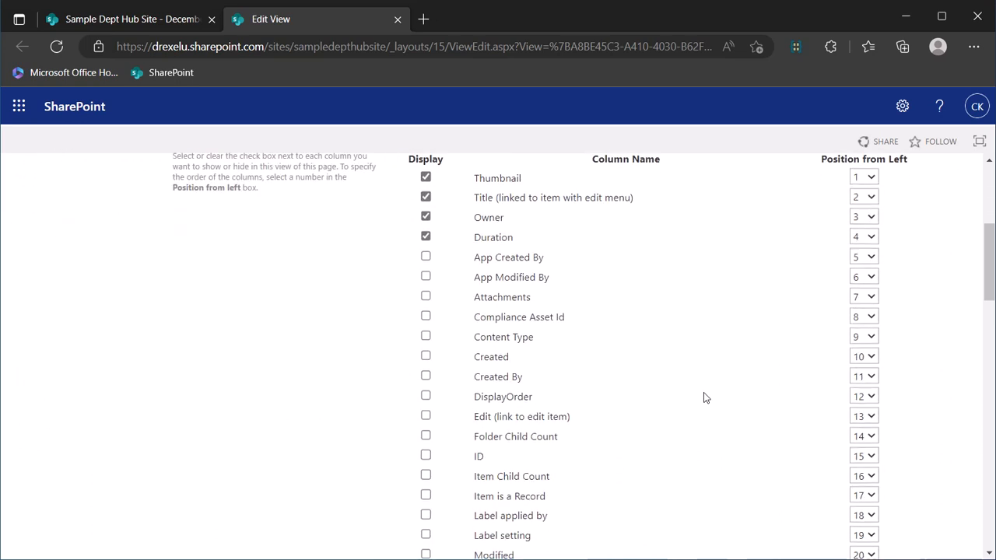
pyautogui.scroll(1, 704, 391)
pyautogui.scroll(-5, 704, 391)
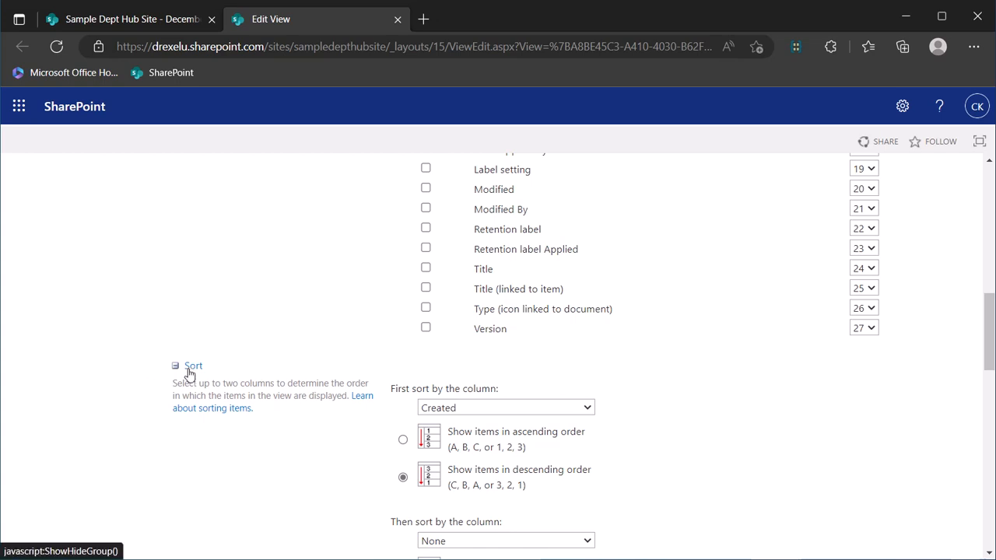
pyautogui.click(491, 409)
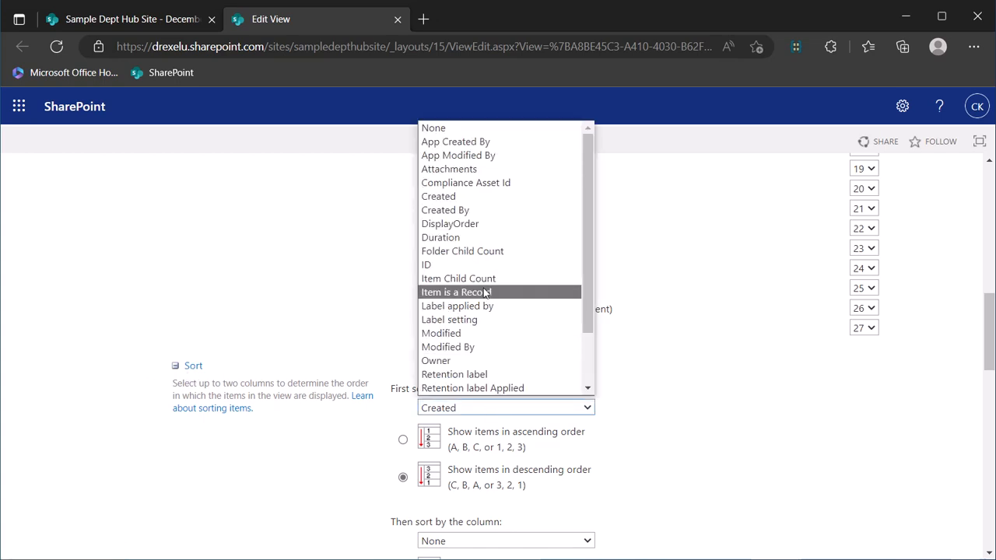
pyautogui.click(458, 225)
pyautogui.scroll(-2, 677, 430)
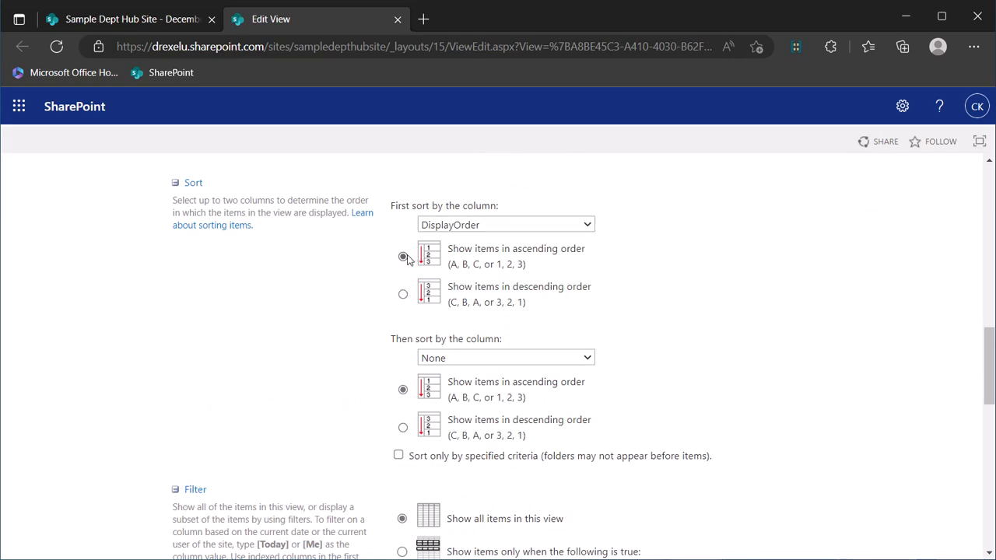
pyautogui.scroll(-7, 659, 297)
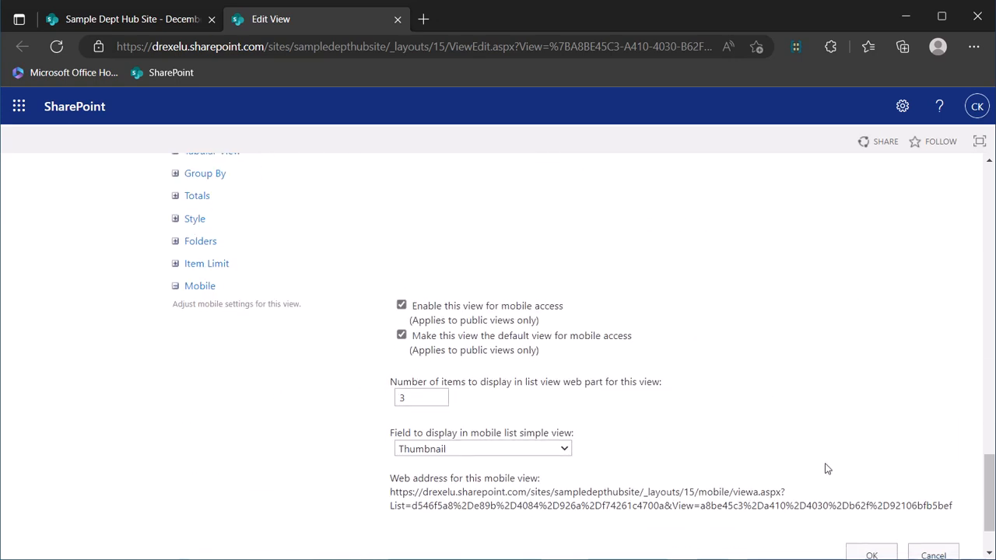
pyautogui.scroll(-1, 817, 471)
pyautogui.click(870, 474)
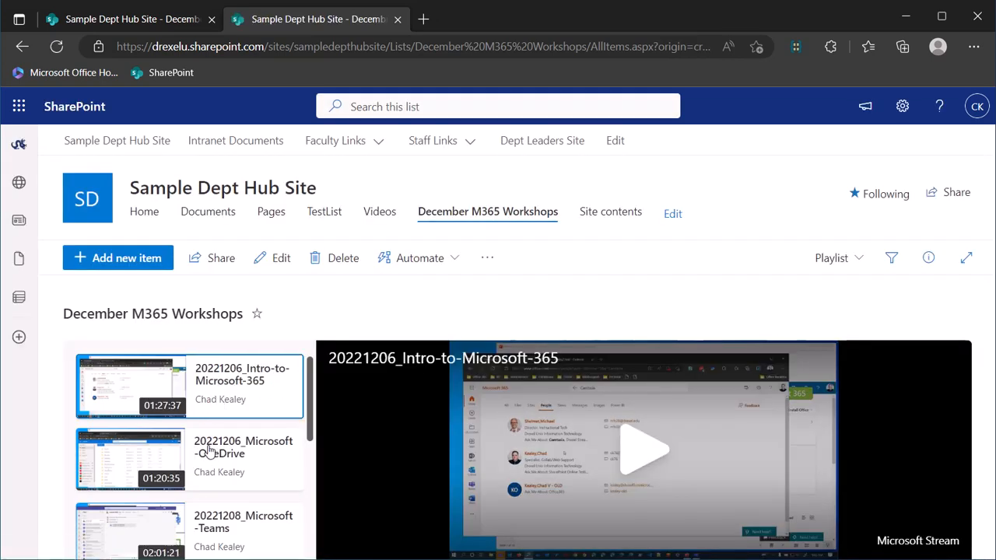
# Step: Review the order of all videos in the December M365 Workshops playlist
pyautogui.scroll(-1, 233, 504)
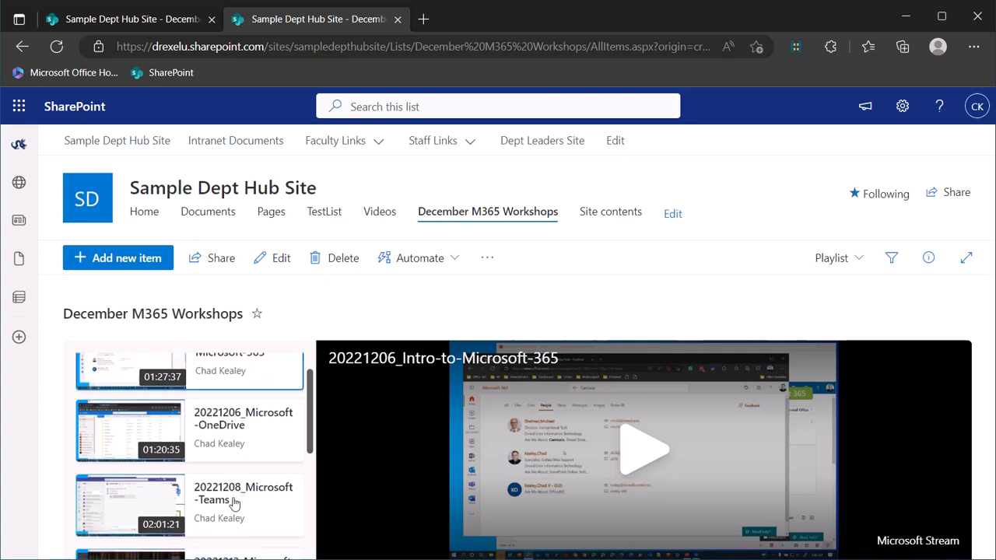
pyautogui.scroll(-6, 234, 503)
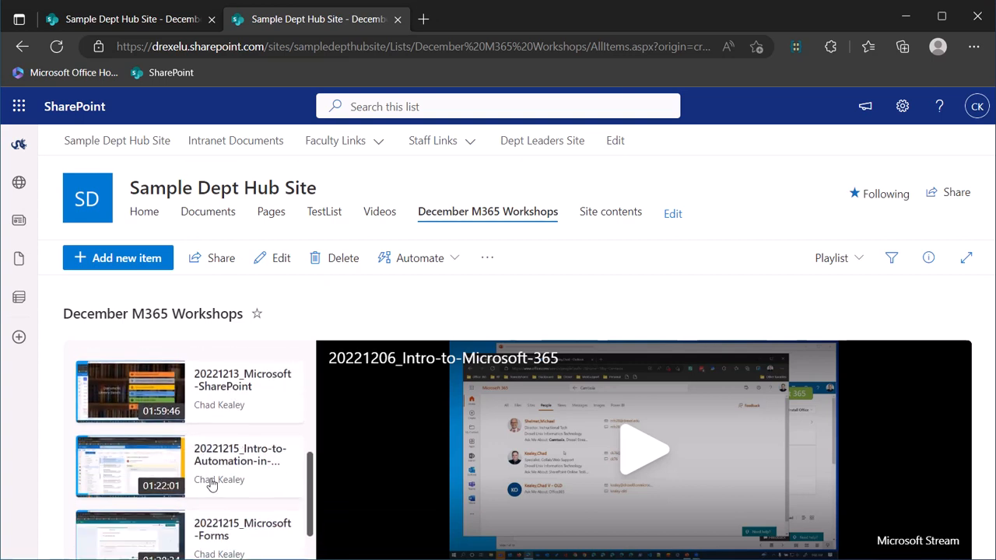
pyautogui.scroll(-2, 215, 485)
pyautogui.scroll(10, 212, 498)
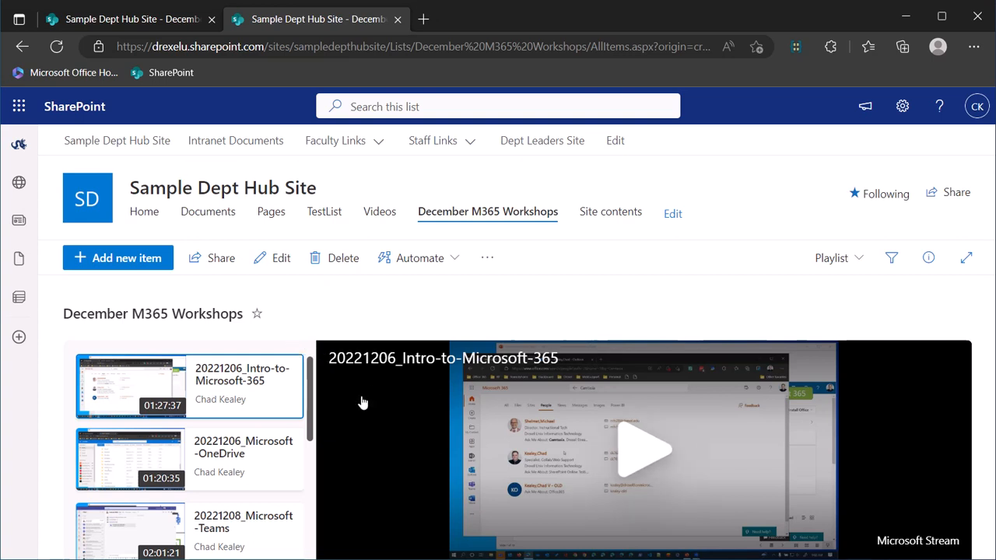
# Step: Edit the site's home page and insert a List web part showing December M365 Workshops below the welcome heading
pyautogui.click(132, 216)
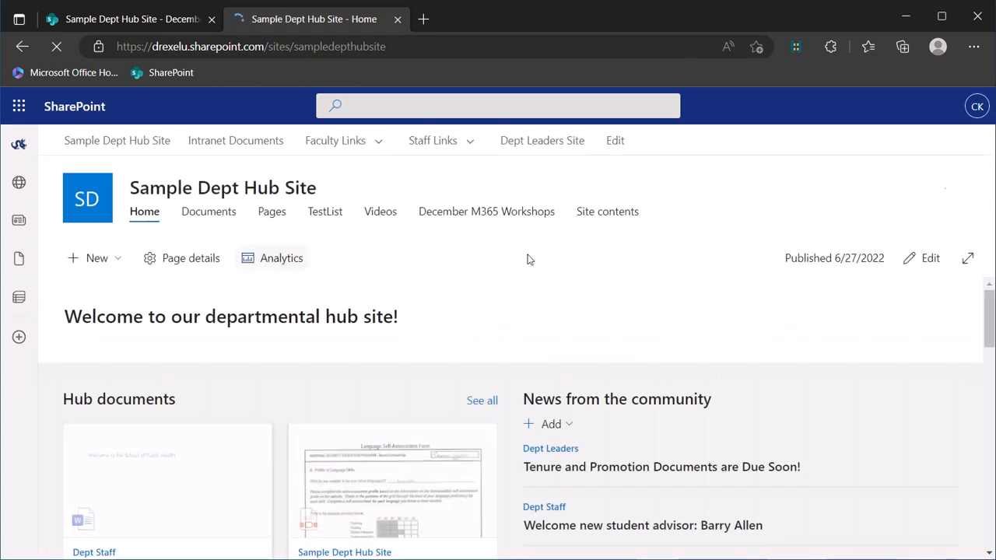
pyautogui.click(918, 257)
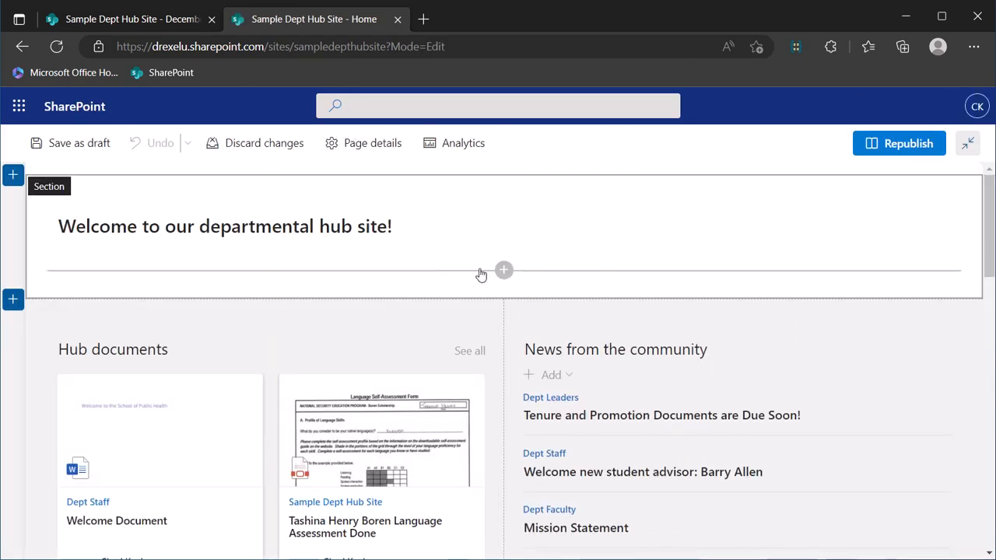
pyautogui.click(504, 271)
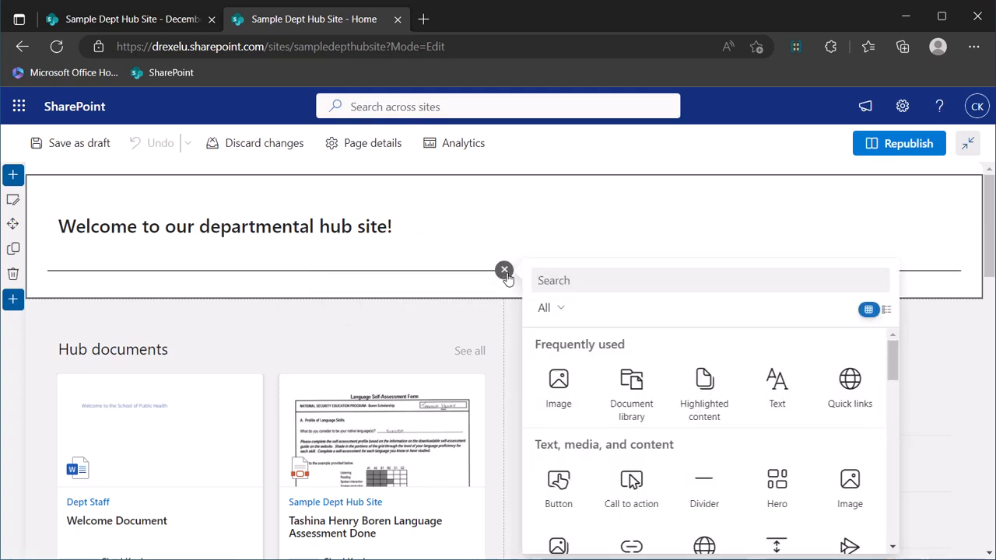
pyautogui.scroll(-1, 747, 452)
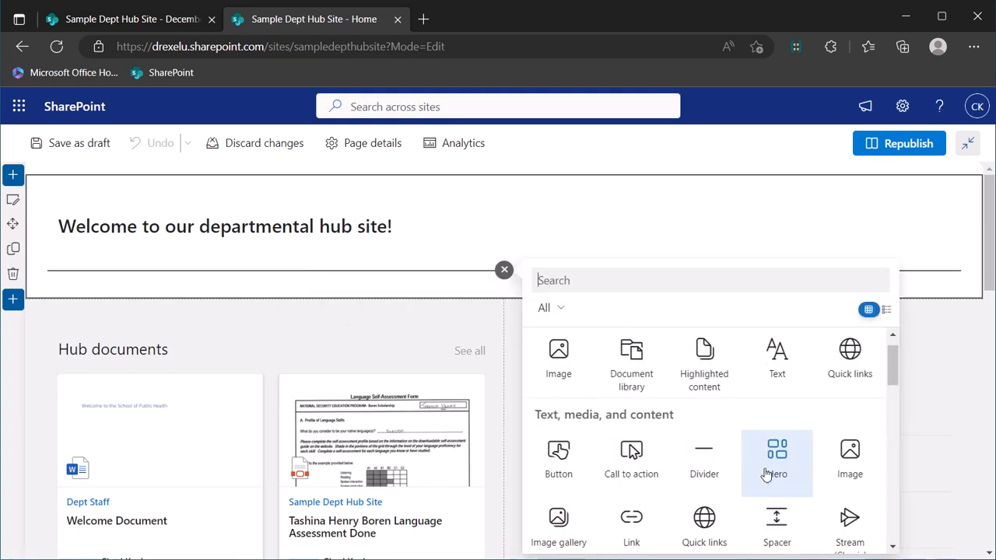
pyautogui.scroll(-2, 767, 473)
pyautogui.scroll(-2, 696, 451)
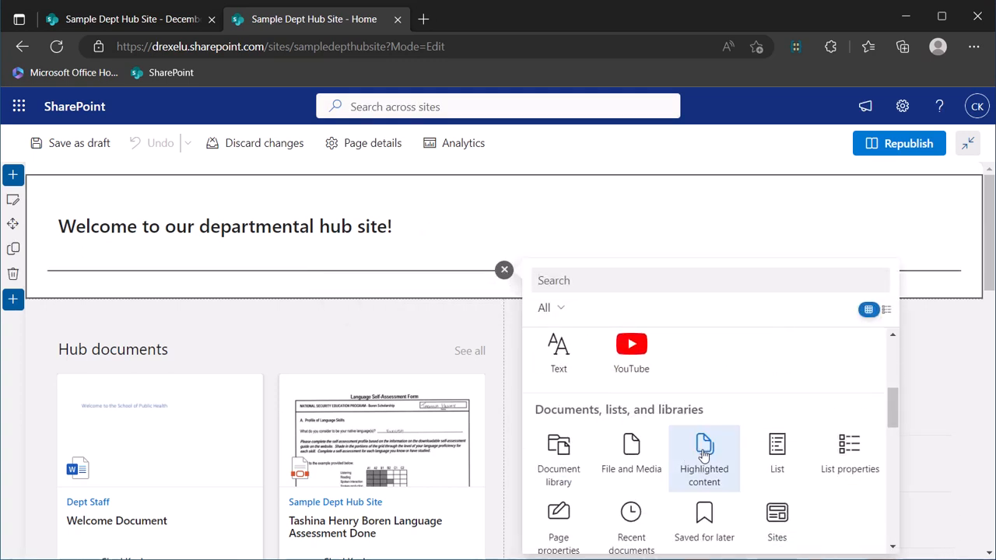
pyautogui.click(771, 451)
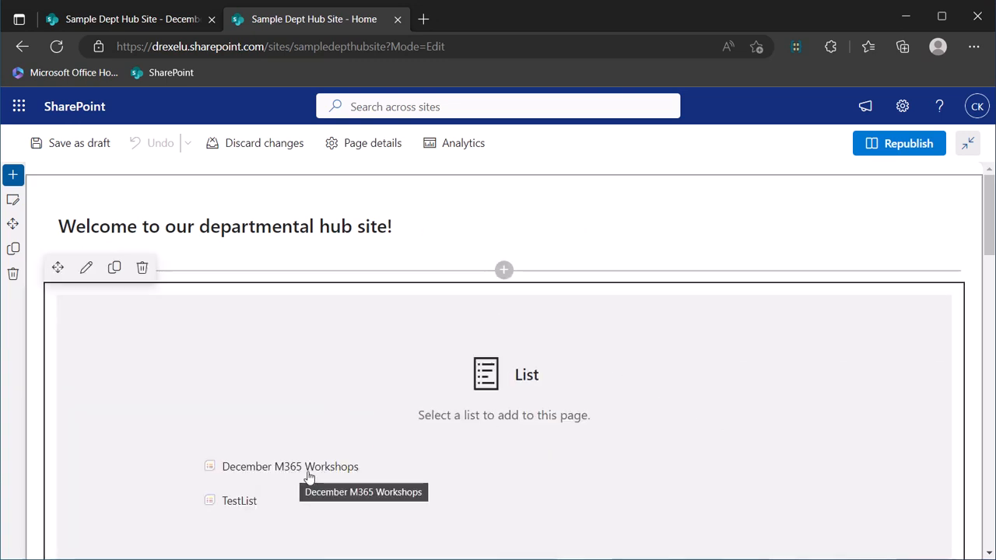
pyautogui.click(303, 466)
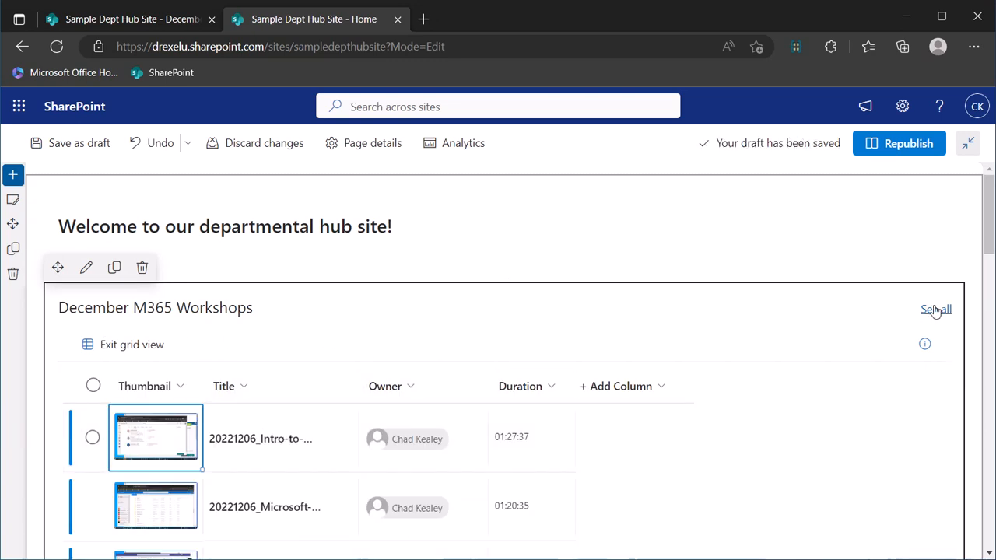
# Step: Set the December M365 Workshops list web part to the Playlist view and apply it
pyautogui.click(86, 267)
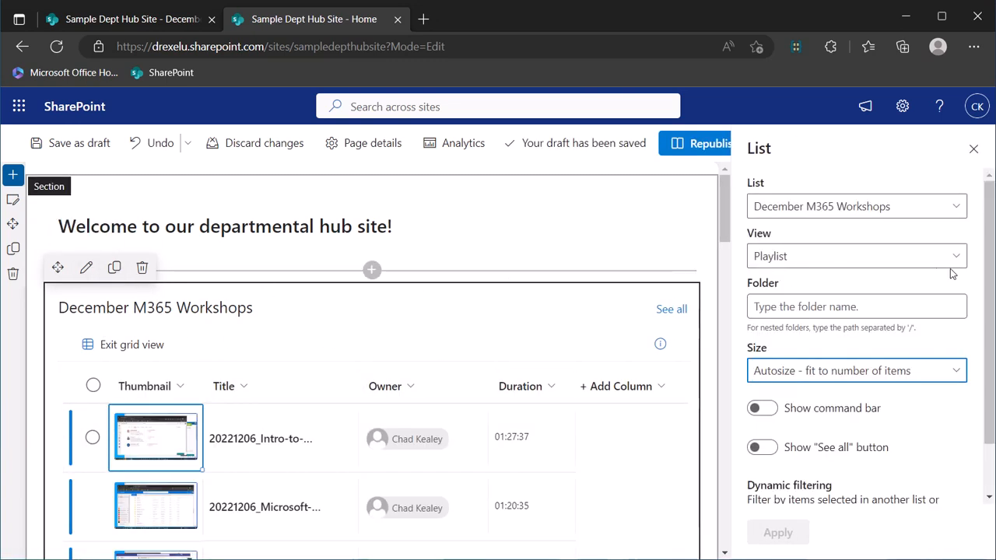
pyautogui.click(901, 267)
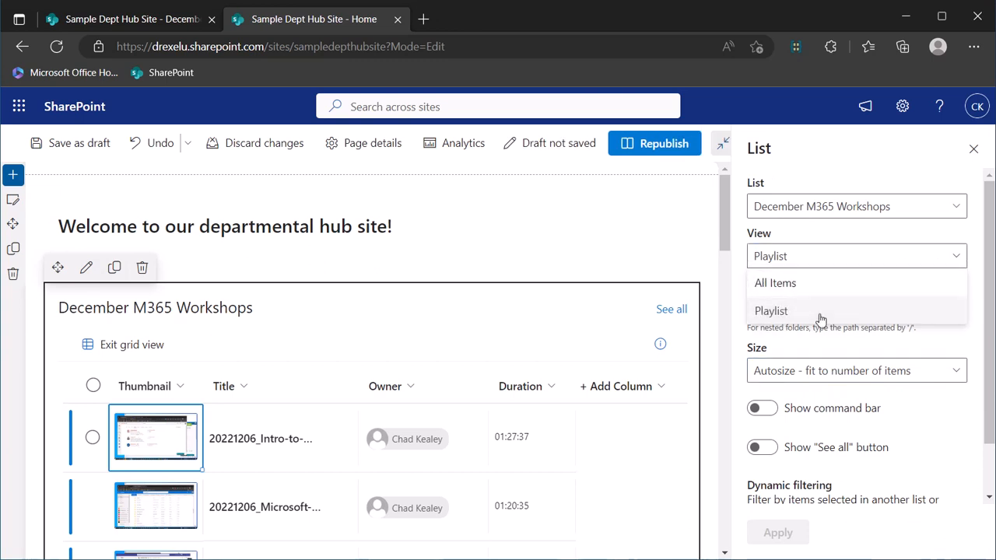
pyautogui.click(818, 315)
pyautogui.click(777, 534)
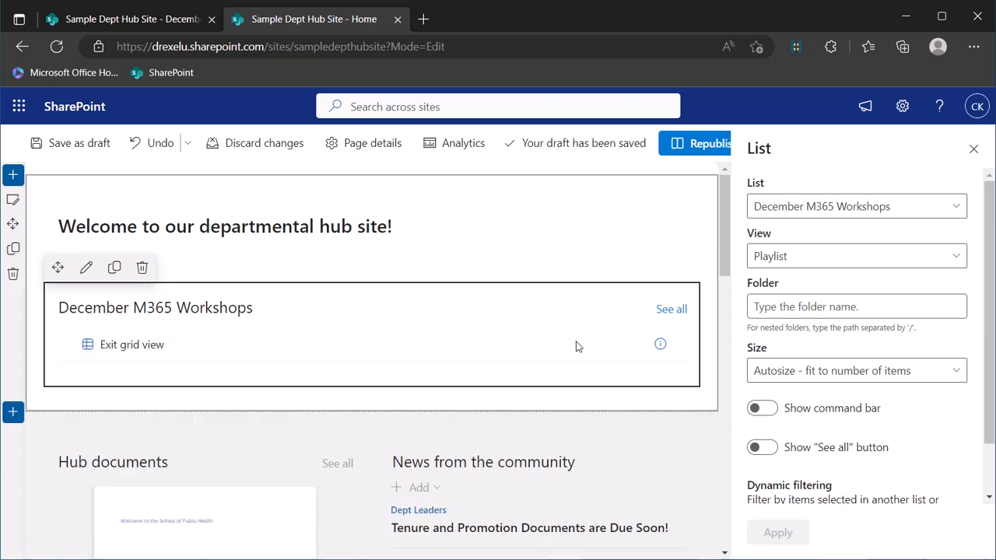
# Step: Hide the list web part's command bar and "See all" button, apply the settings and republish the home page
pyautogui.click(764, 410)
pyautogui.click(760, 449)
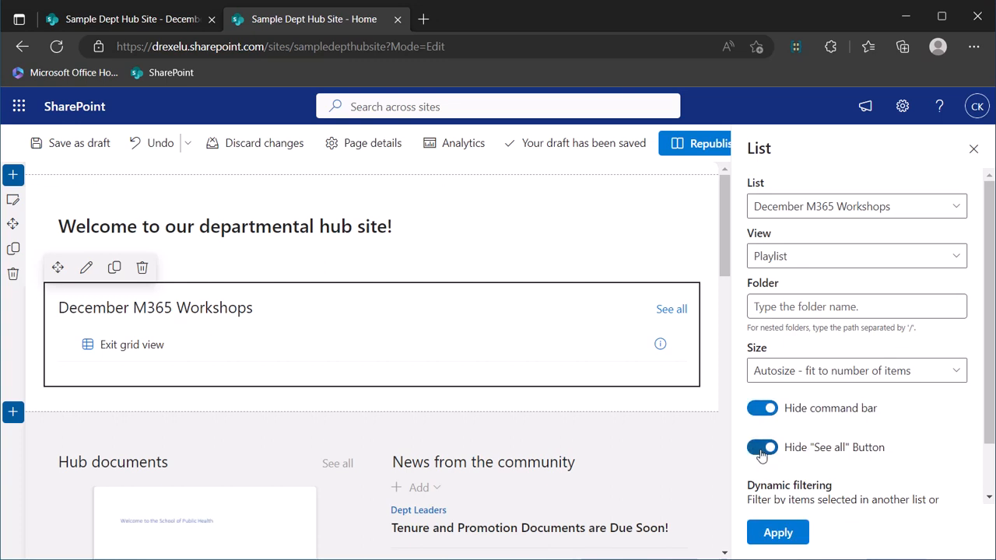
pyautogui.click(777, 536)
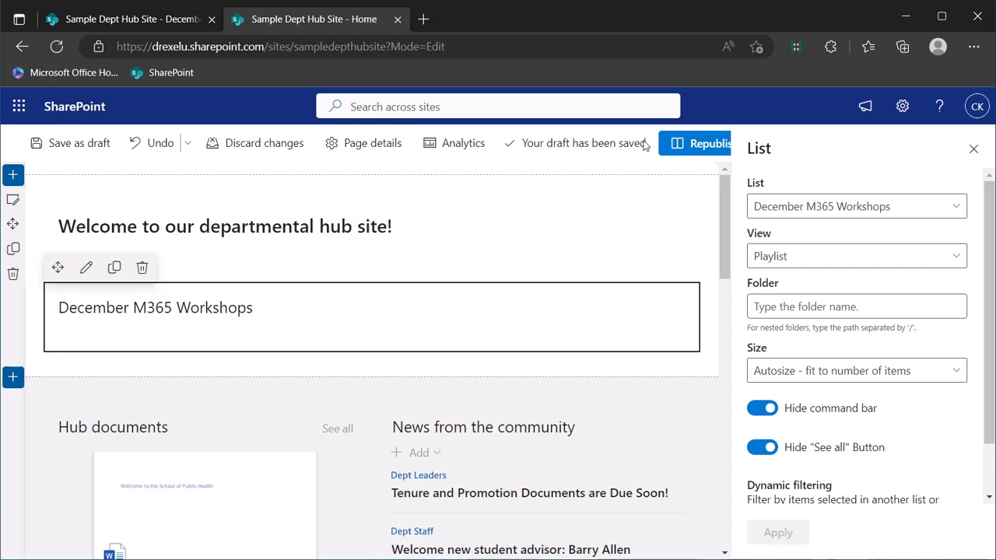
pyautogui.click(688, 144)
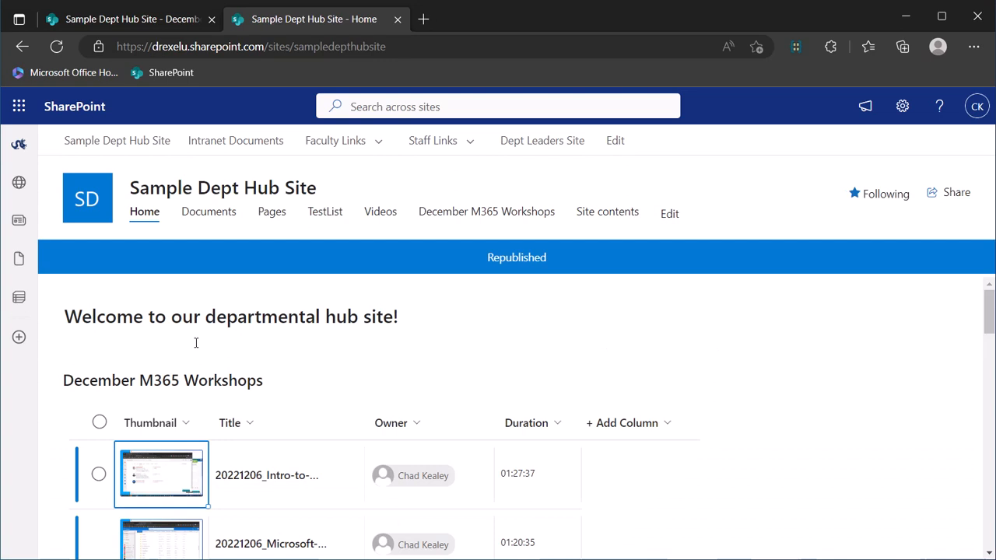
# Step: Check the embedded list on the home page, reopen the page for editing and reapply the Playlist view to the list web part
pyautogui.scroll(-1, 630, 463)
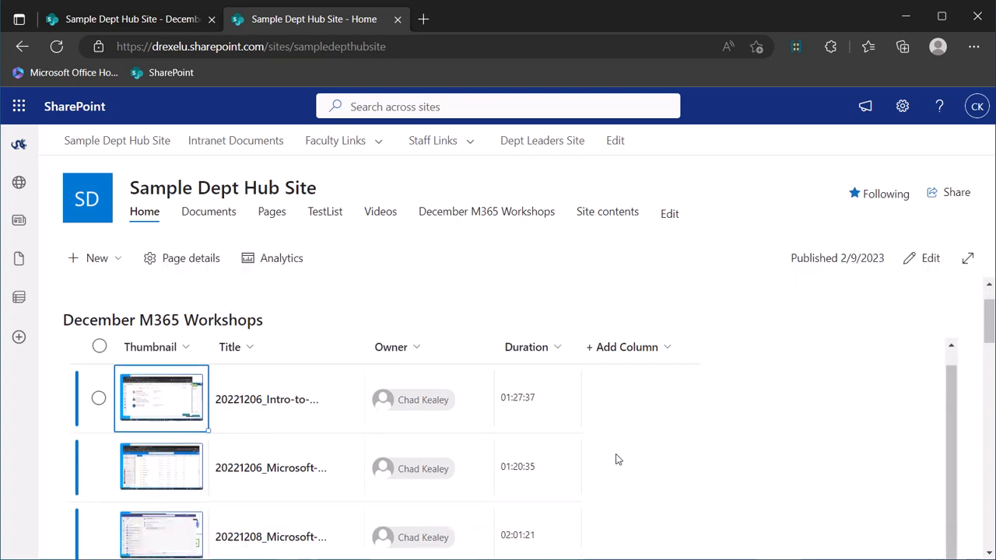
pyautogui.scroll(1, 258, 415)
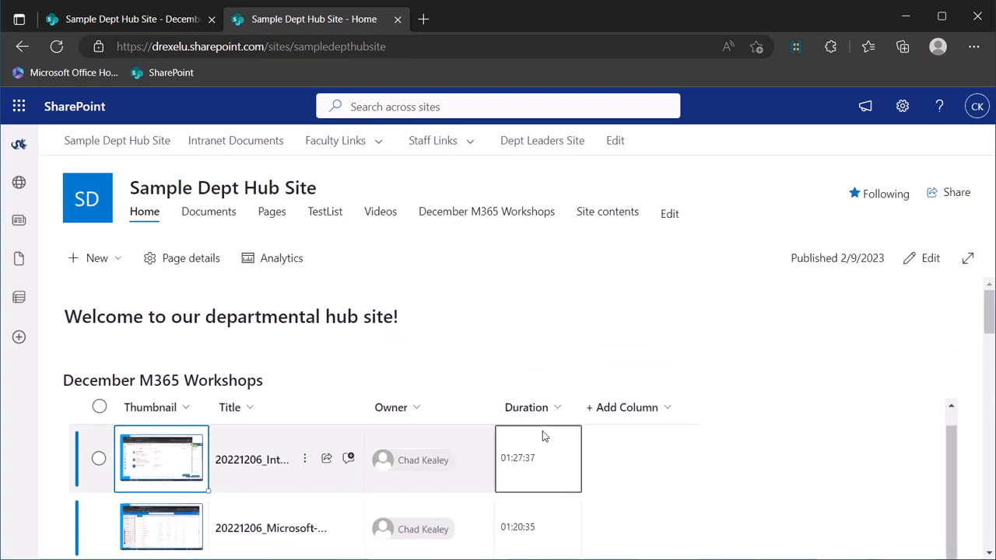
pyautogui.scroll(-1, 544, 435)
pyautogui.click(927, 259)
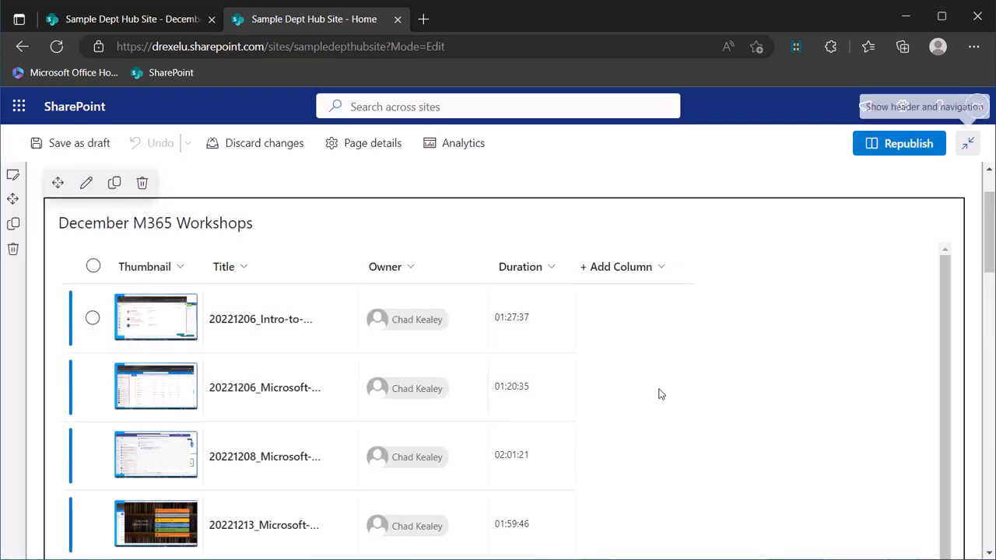
pyautogui.click(86, 185)
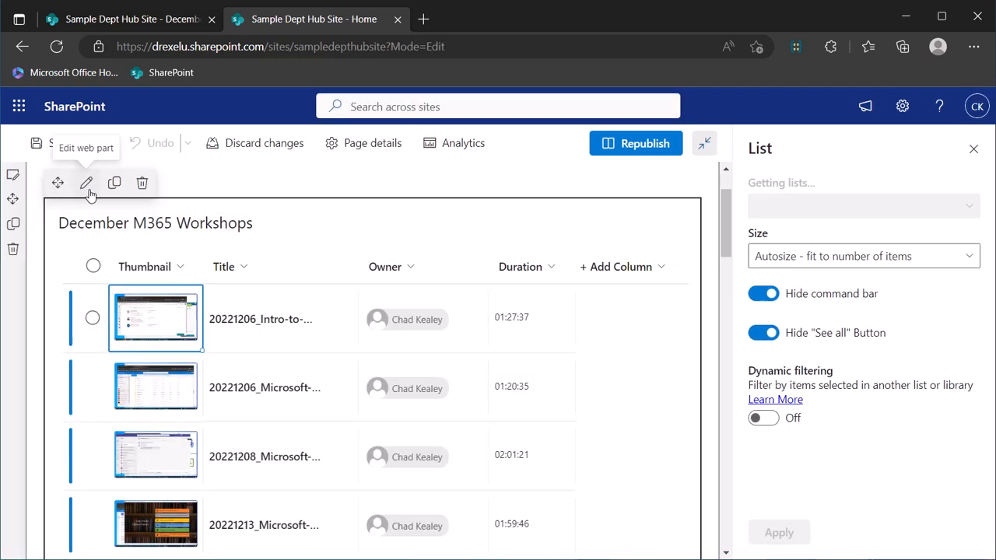
pyautogui.click(826, 256)
pyautogui.click(809, 316)
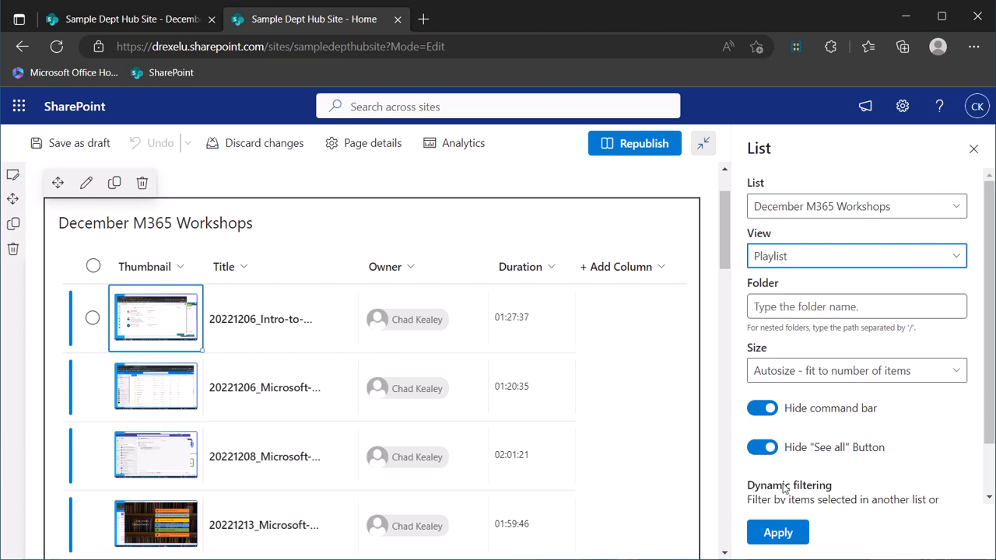
pyautogui.click(788, 531)
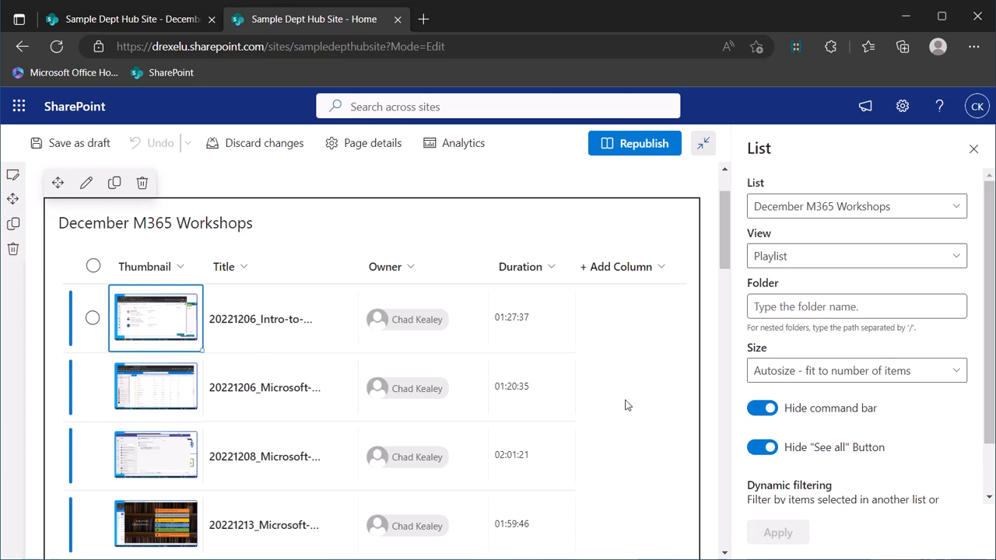
# Step: Look over the embedded list, close the web part settings and republish the home page
pyautogui.scroll(-3, 252, 435)
pyautogui.scroll(-1, 253, 455)
pyautogui.scroll(5, 253, 455)
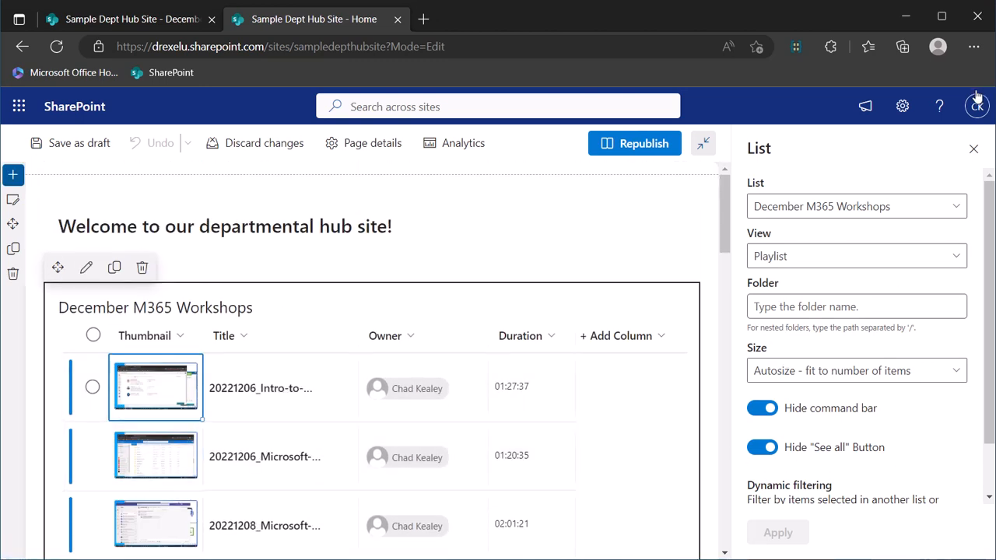
pyautogui.click(973, 150)
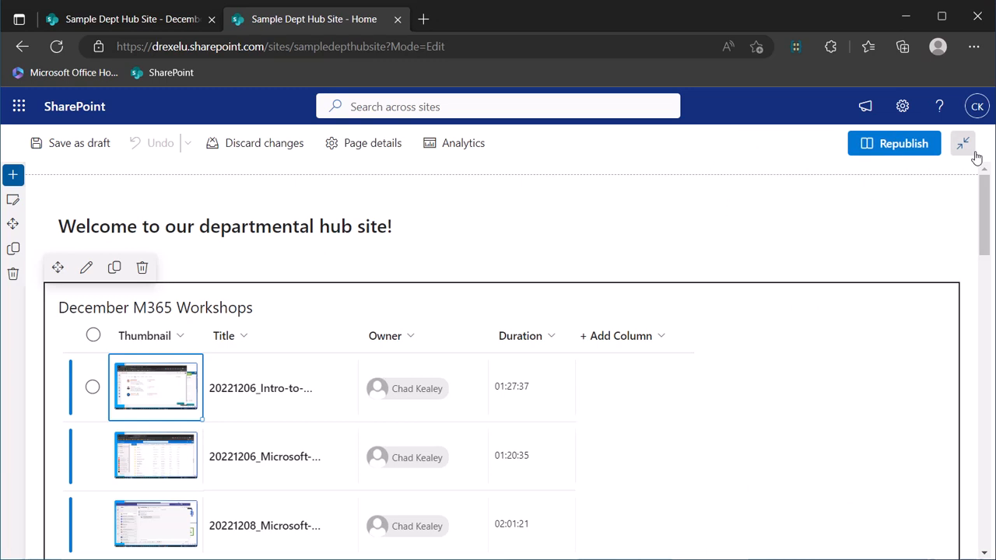
pyautogui.click(922, 152)
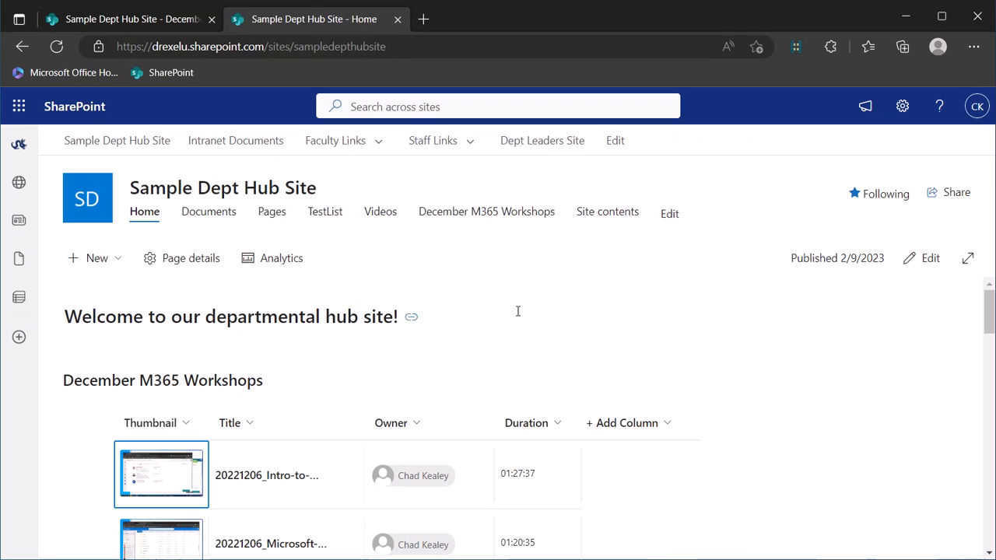
# Step: Look through the videos in the home page's embedded list and open the full December M365 Workshops list
pyautogui.scroll(-5, 518, 311)
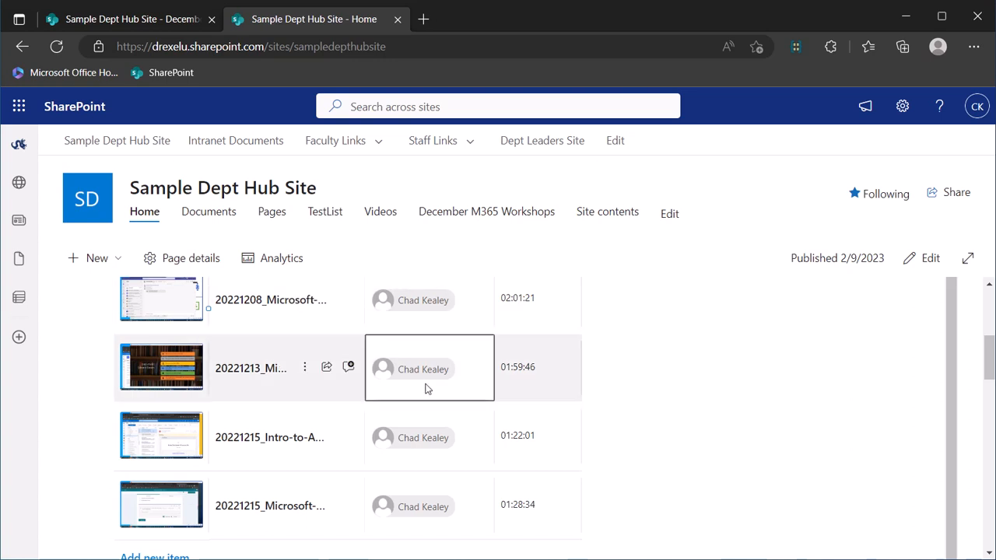
pyautogui.scroll(4, 244, 382)
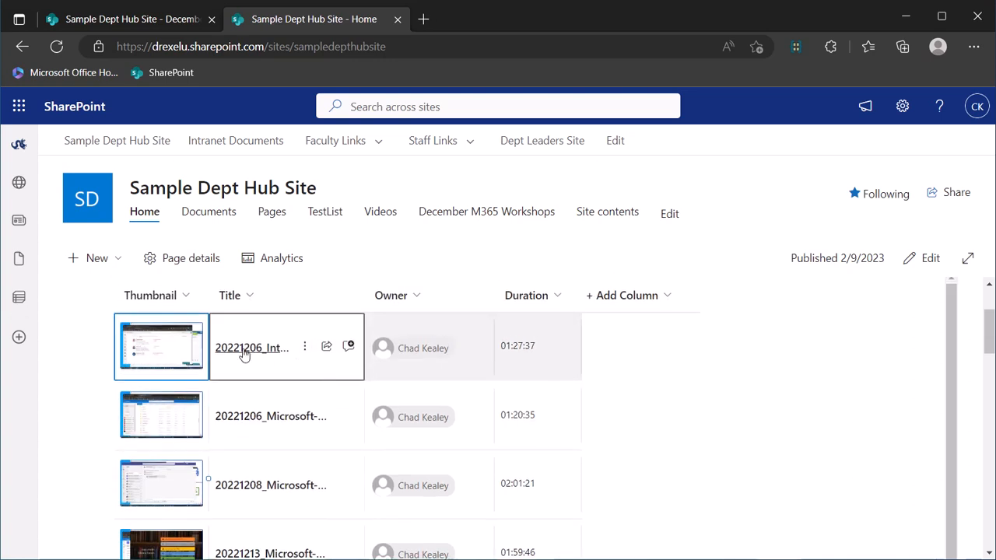
pyautogui.scroll(-1, 241, 360)
pyautogui.click(177, 338)
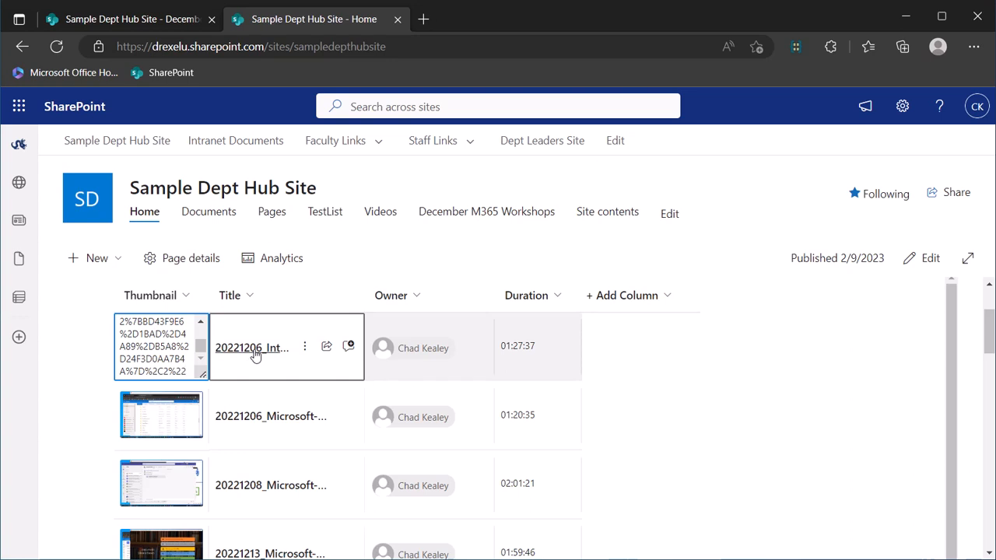
pyautogui.click(739, 367)
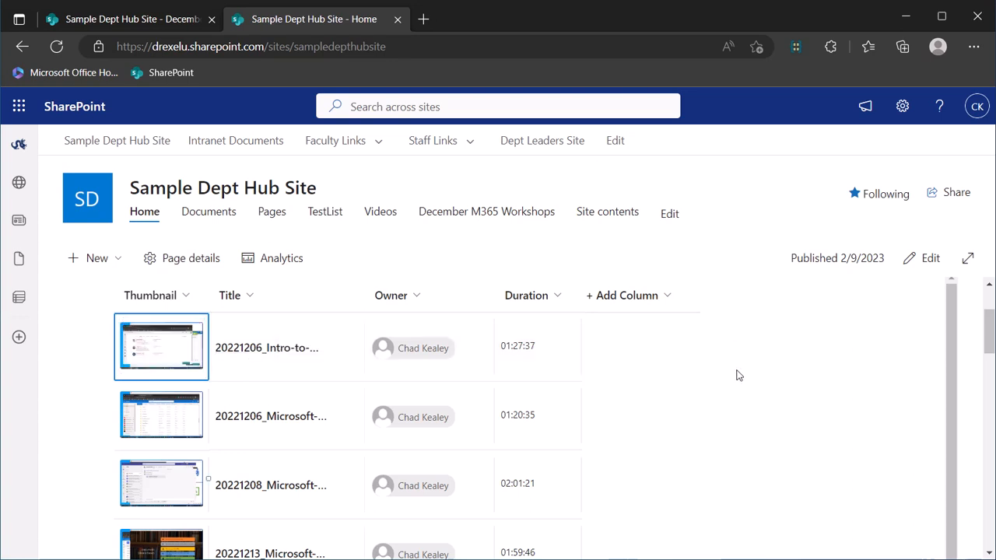
pyautogui.scroll(2, 695, 362)
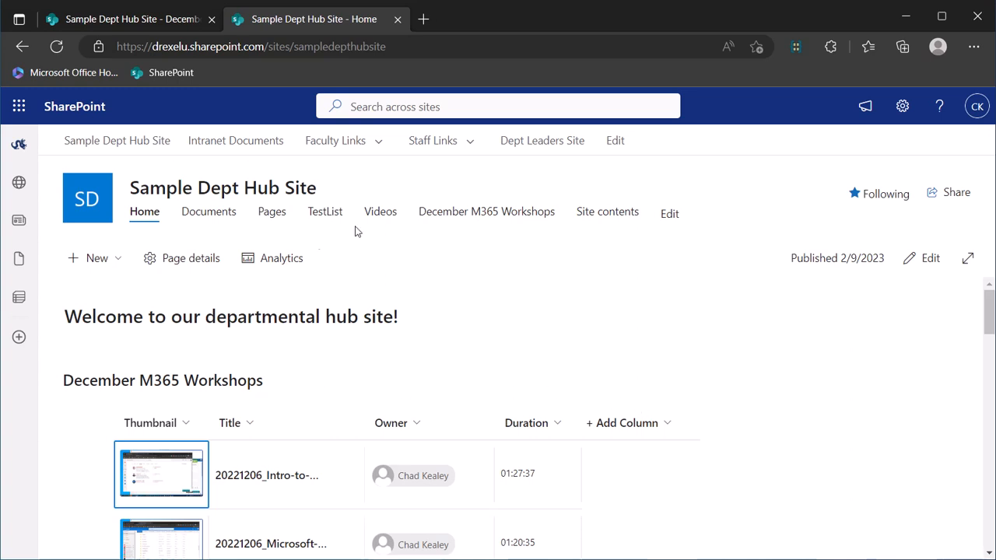
pyautogui.click(482, 213)
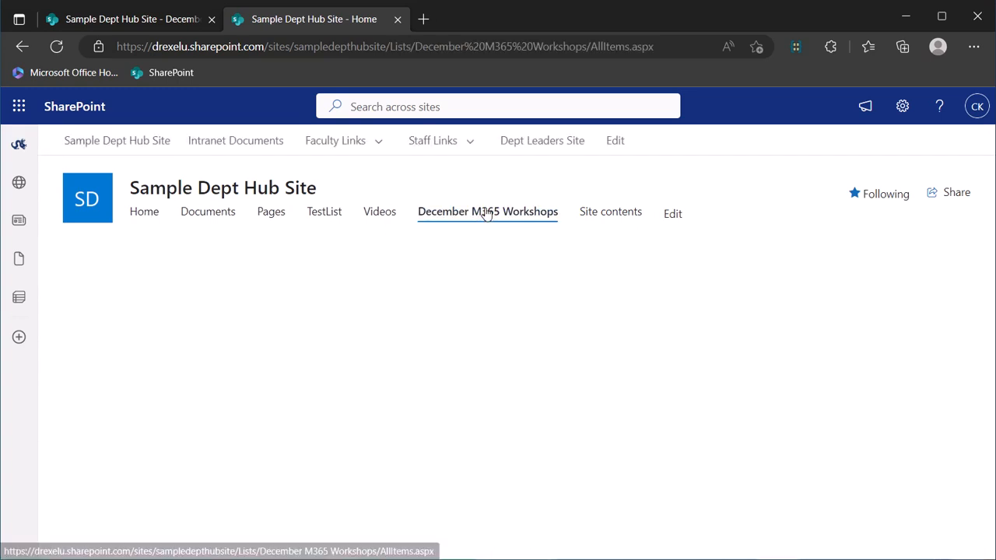